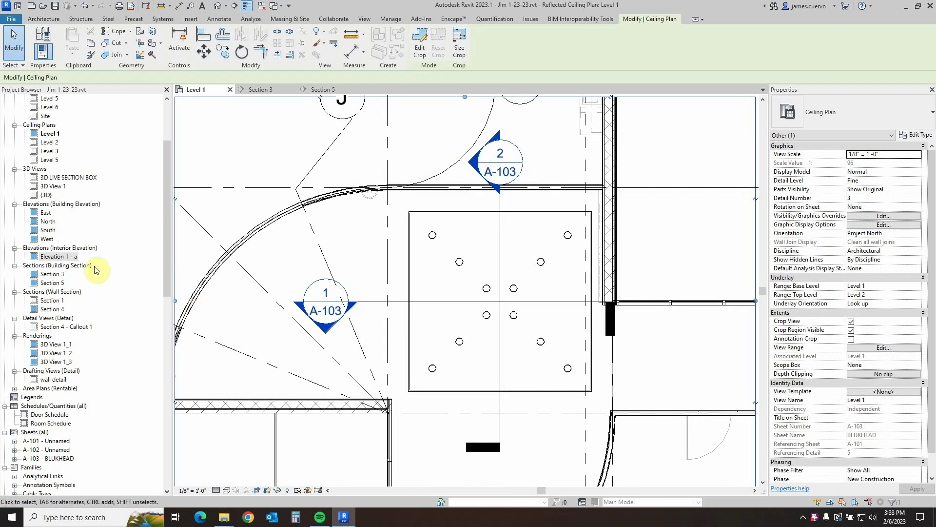
- Create a new family from the English-Imperial Profile.rft template
left_click(11, 19)
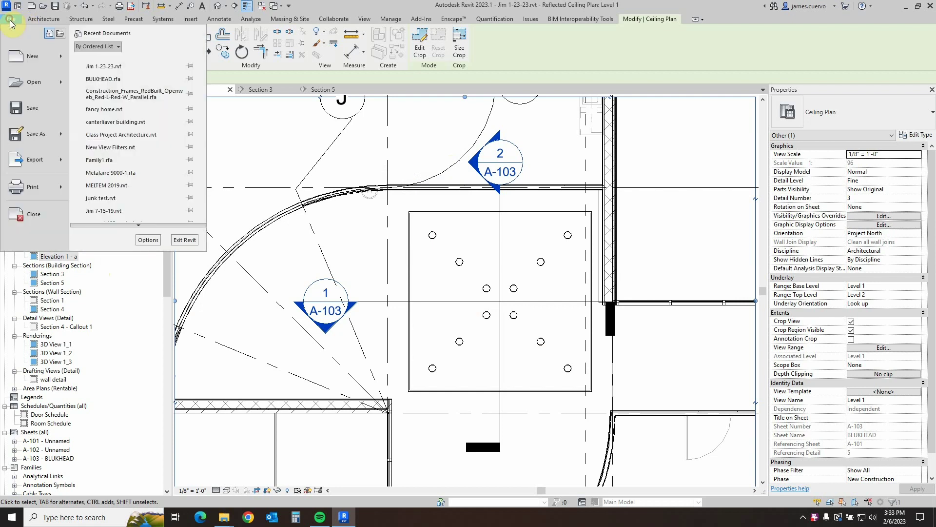
mouse_move(59, 59)
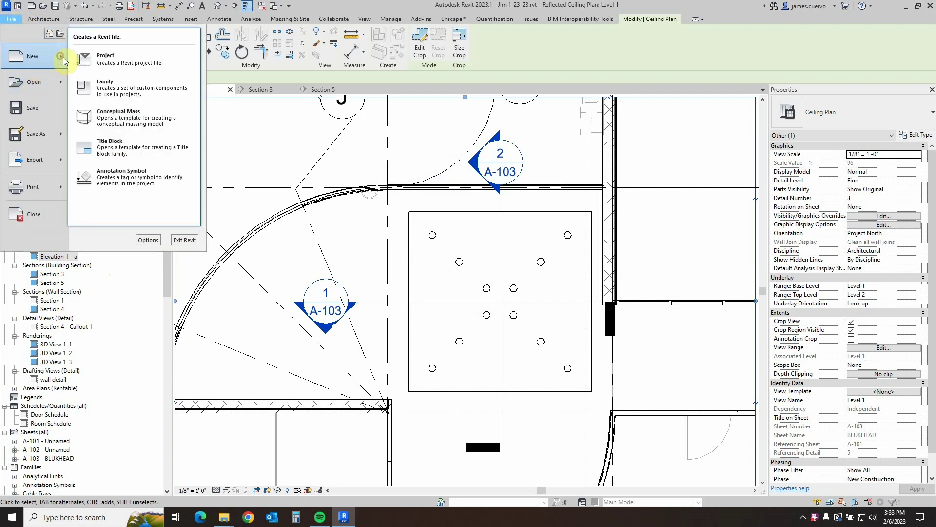
left_click(112, 91)
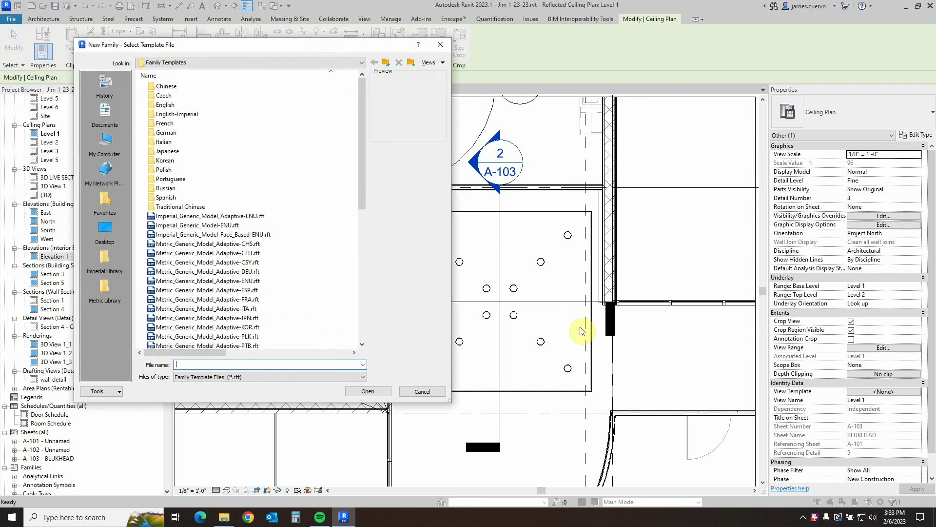
double_click(182, 114)
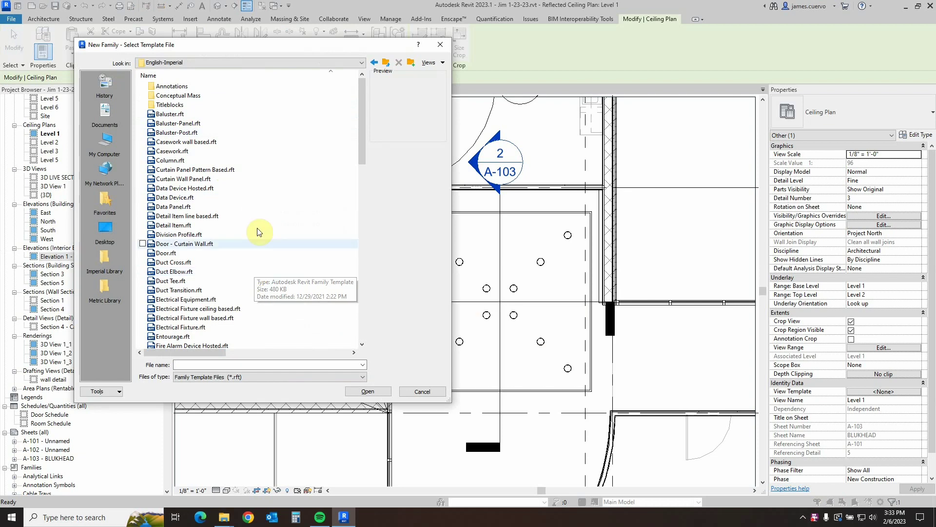
scroll(211, 285, "down", 5)
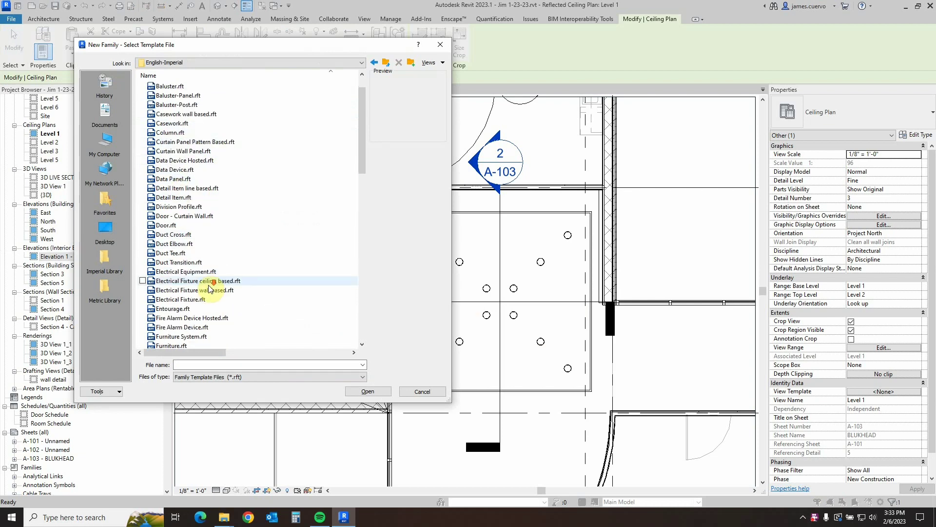
scroll(211, 289, "down", 6)
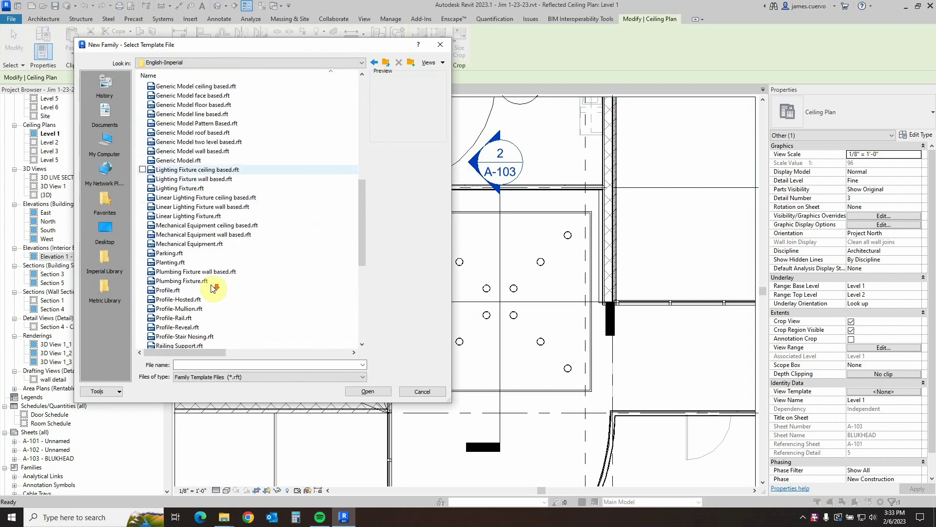
left_click(179, 291)
left_click(369, 392)
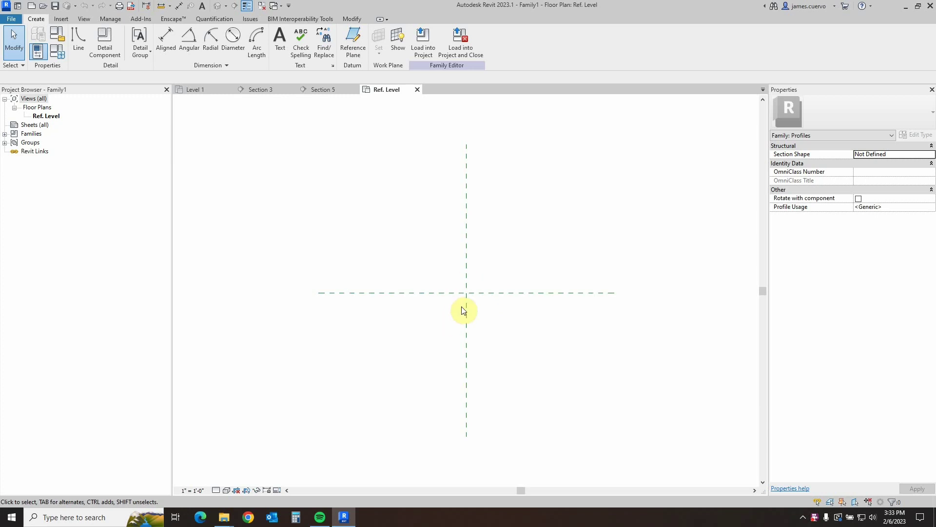
- Draw a 7 1/2" by 2 3/4" rectangle from the reference planes' intersection using the Rectangle line option
scroll(476, 314, "up", 3)
middle_click_drag(475, 313, 448, 343)
left_click(78, 49)
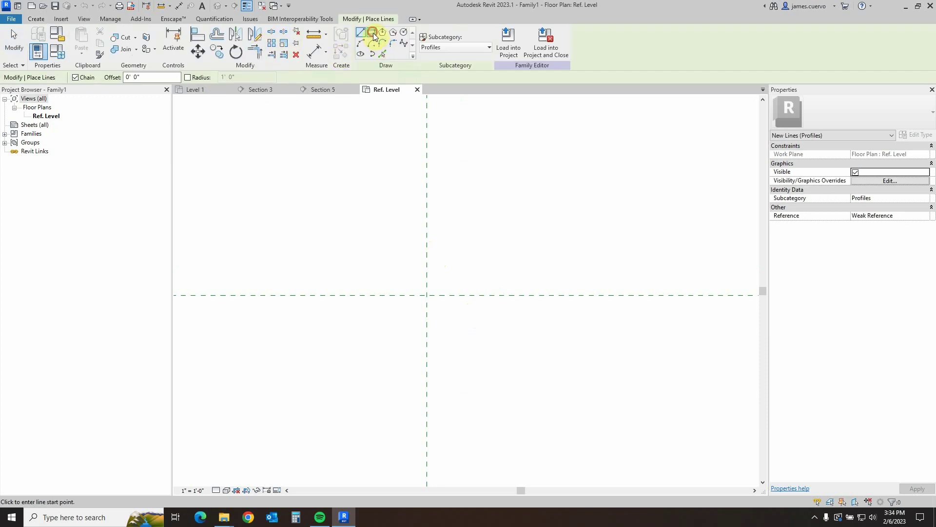
left_click(372, 34)
left_click(427, 295)
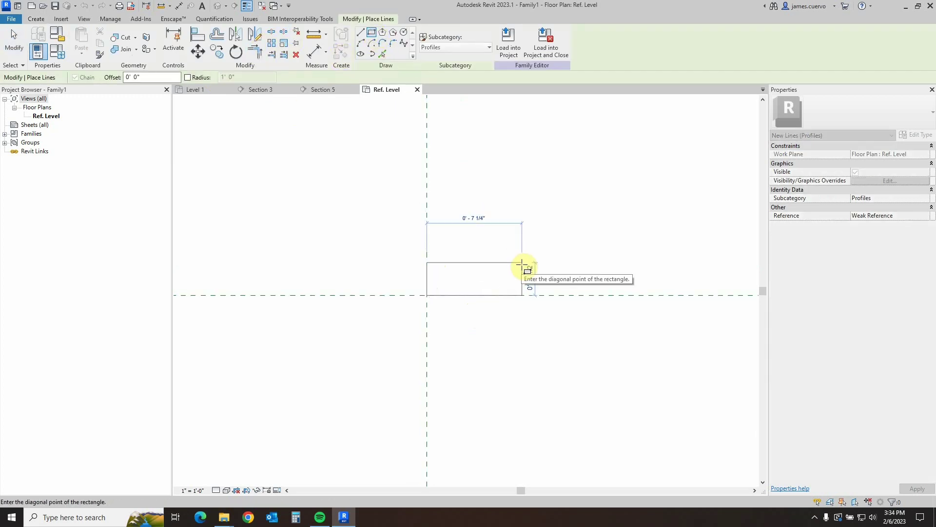
left_click(525, 259)
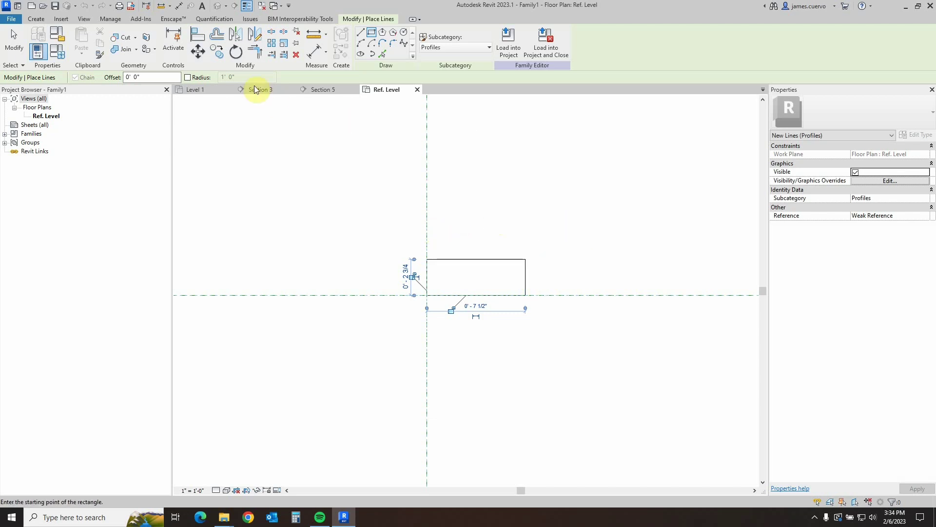
- Edit the rectangle's temporary dimensions to a 1 1/2" width and 7/8" height
left_click(15, 43)
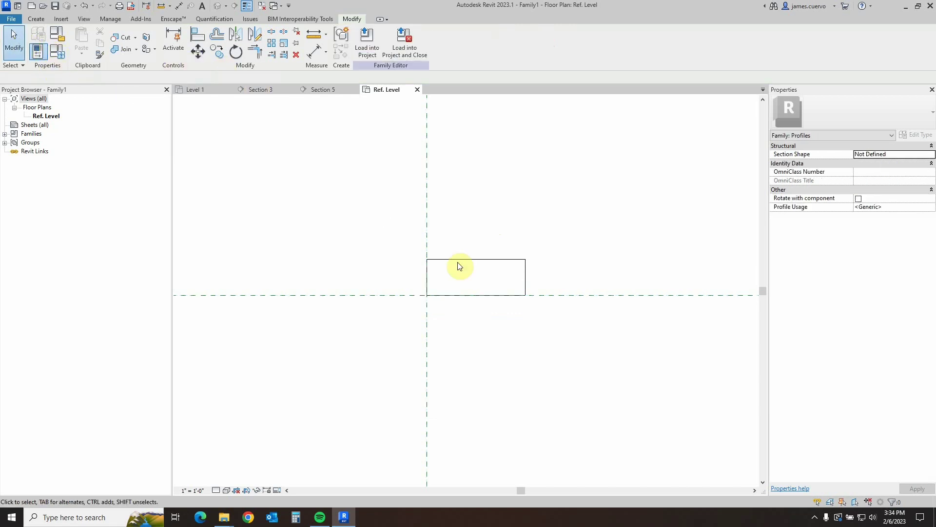
left_click(525, 277)
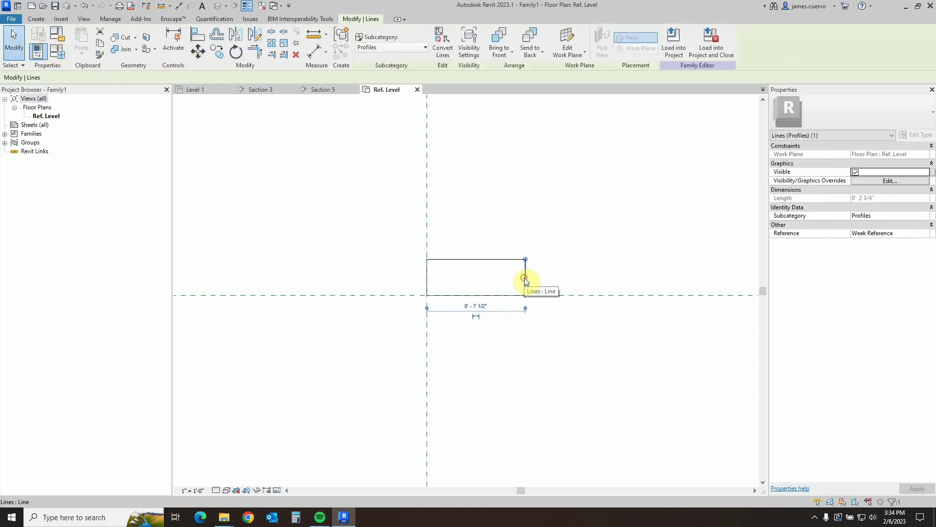
left_click(482, 305)
type("1.5")
key("Return")
scroll(364, 261, "up", 1)
scroll(399, 239, "up", 1)
left_click(473, 273)
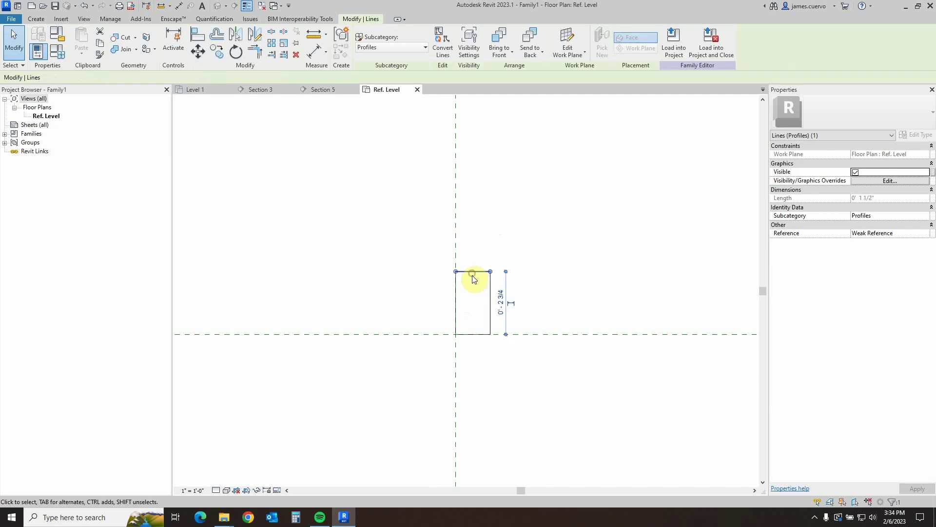
left_click(501, 303)
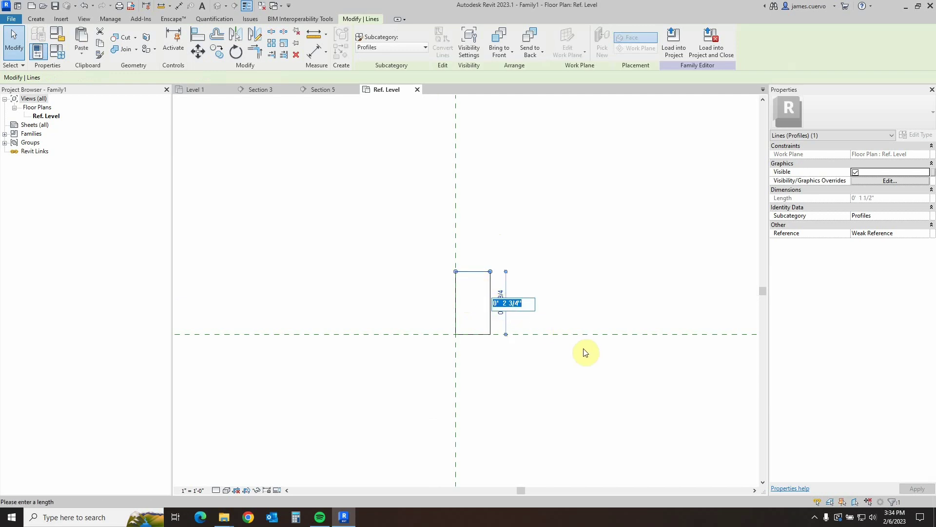
type("7/8")
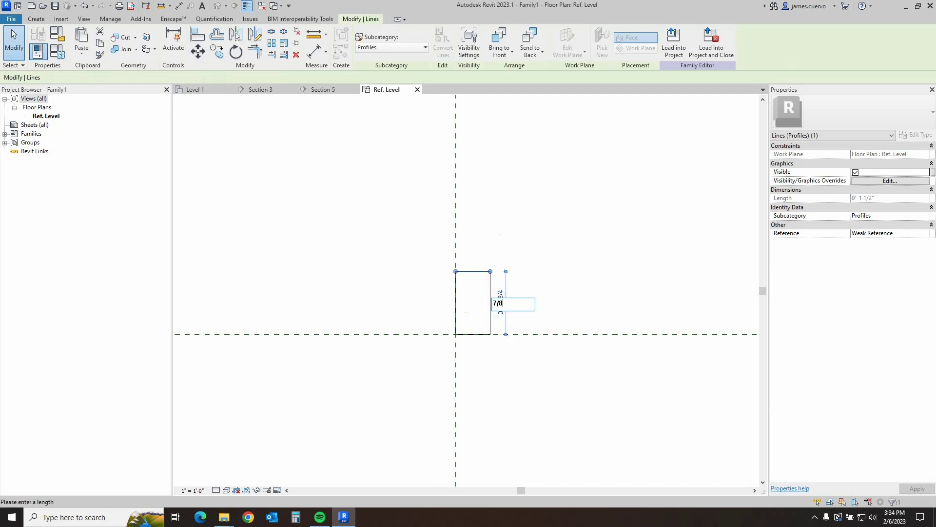
key("Return")
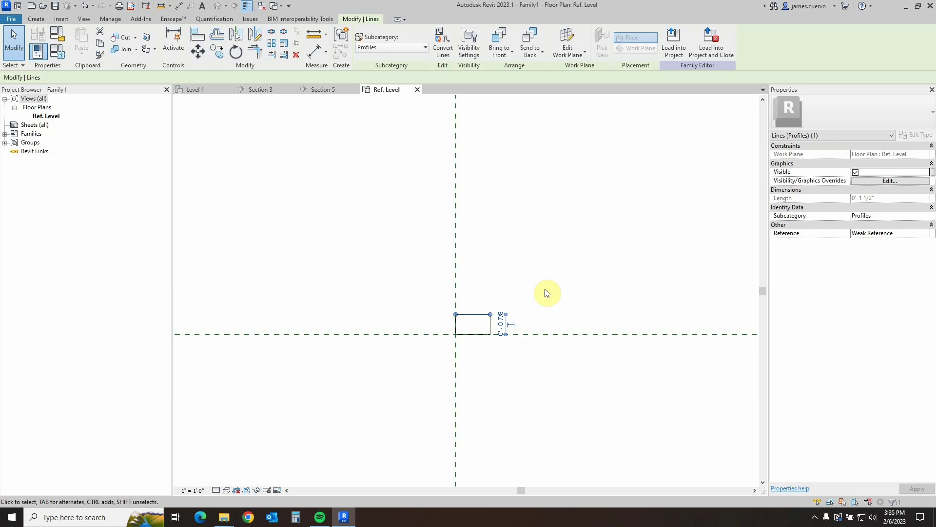
scroll(463, 330, "up", 5)
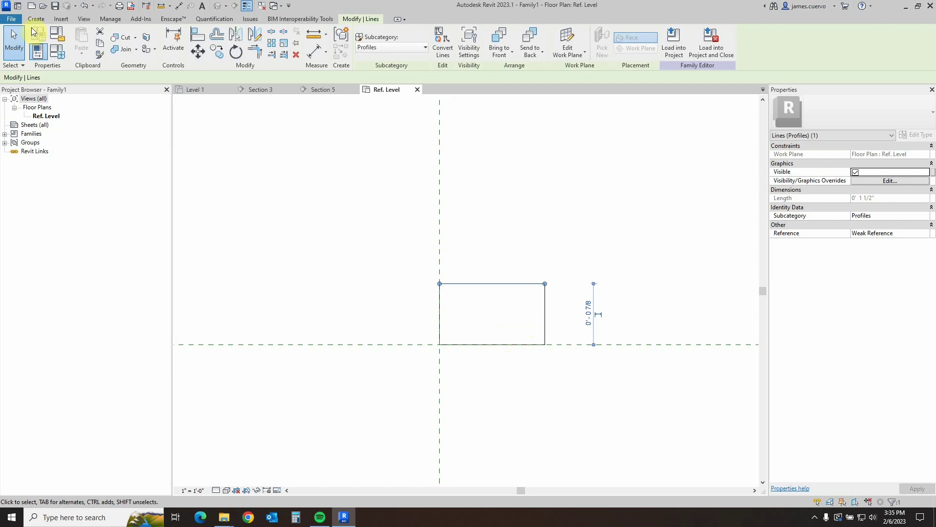
- Save the family over the existing BULKHEAD.rfa and load it into the project
left_click(55, 7)
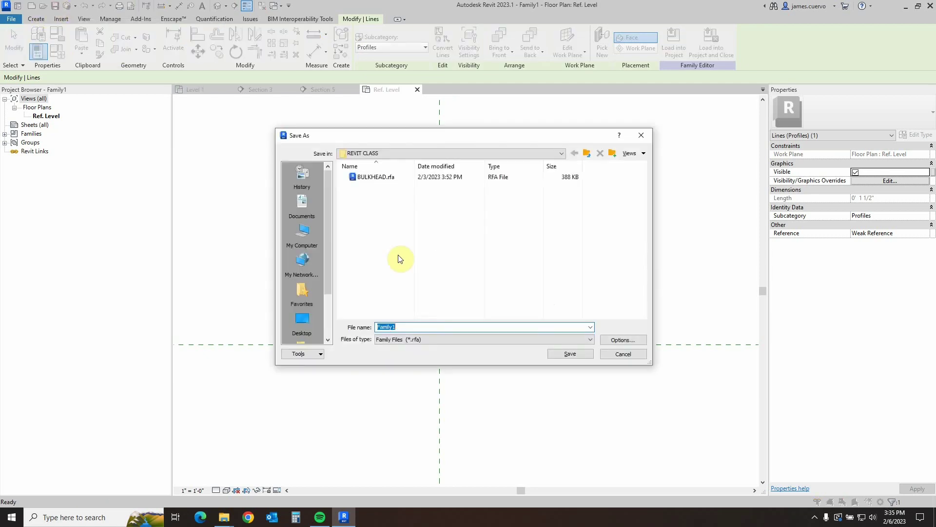
left_click(369, 177)
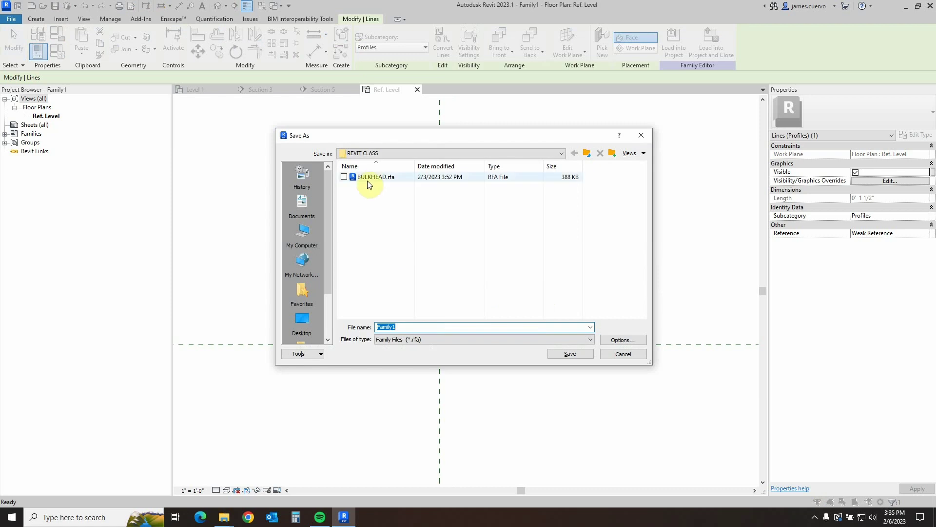
left_click(578, 355)
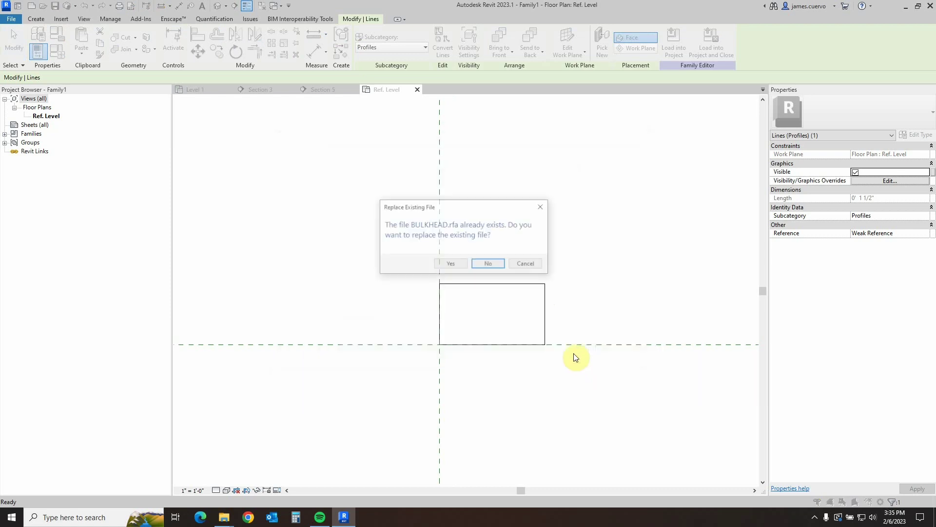
left_click(461, 264)
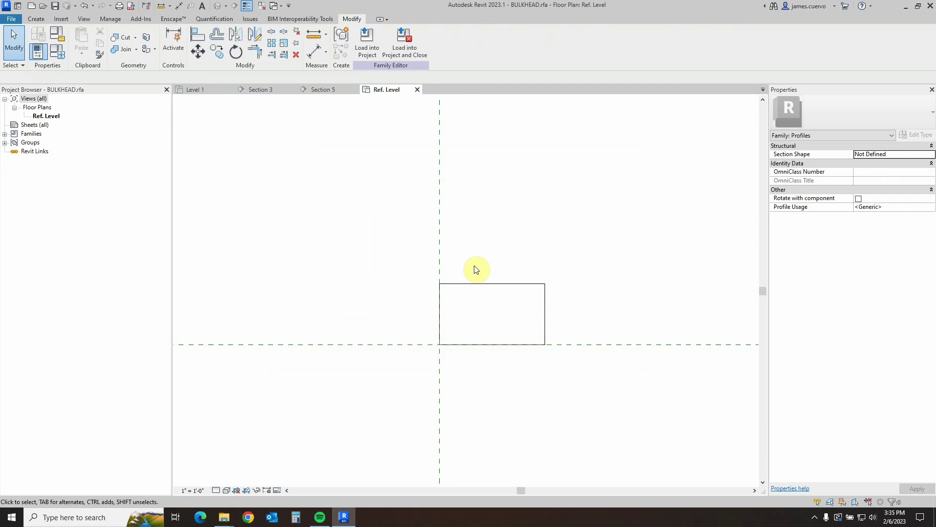
left_click(367, 55)
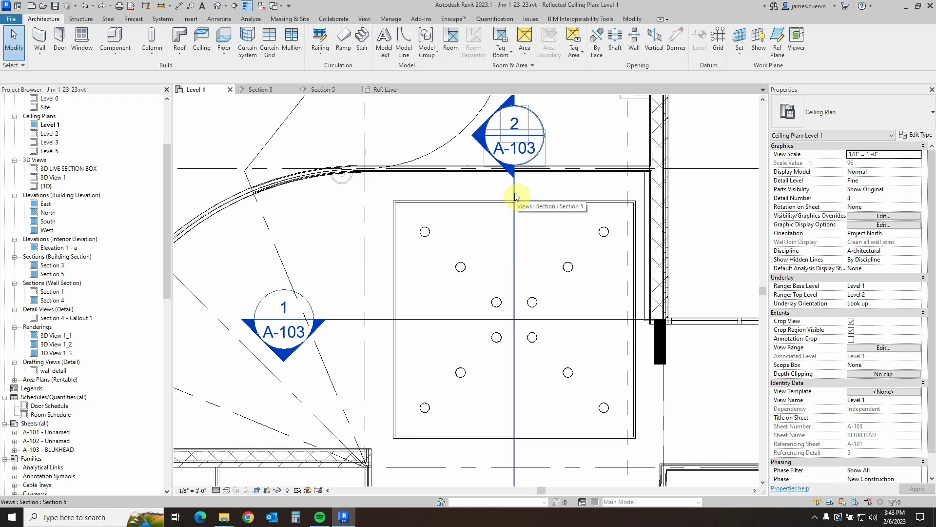
- Open the Section 3 view, then Section 5, panning to the A-103 section head and brick wall
left_click(416, 320)
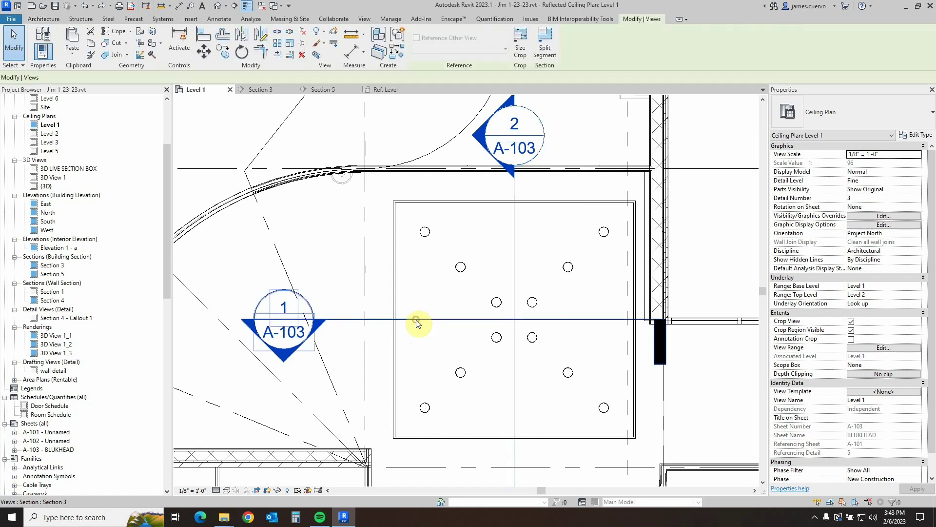
key("Escape")
double_click(283, 363)
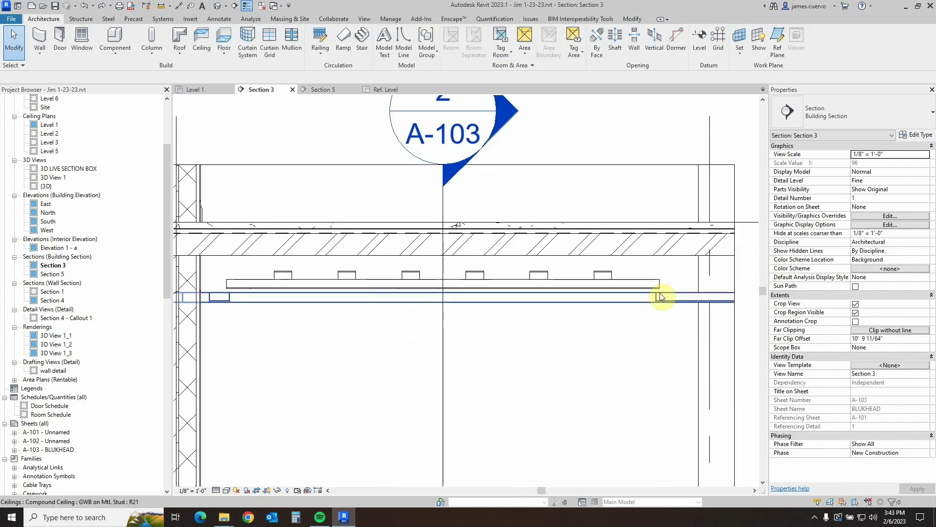
left_click(320, 89)
scroll(366, 319, "up", 3)
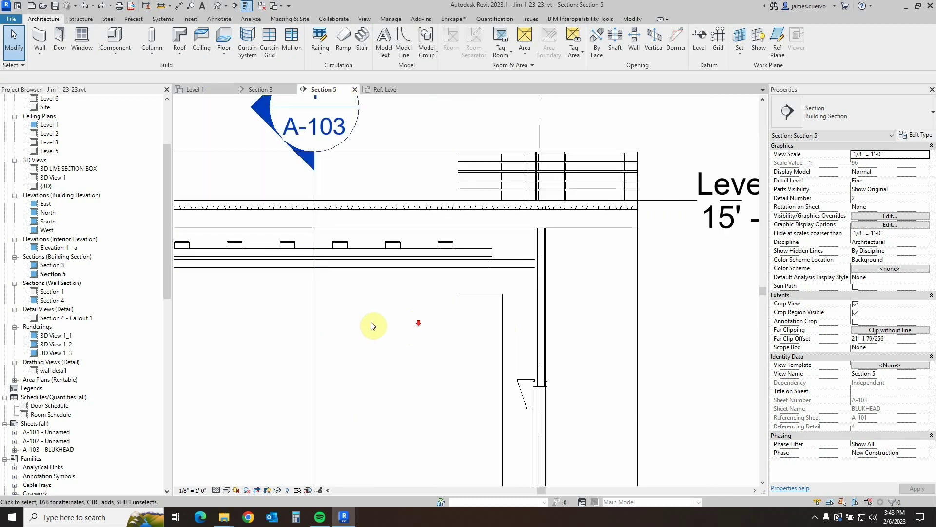
middle_click_drag(366, 319, 603, 296)
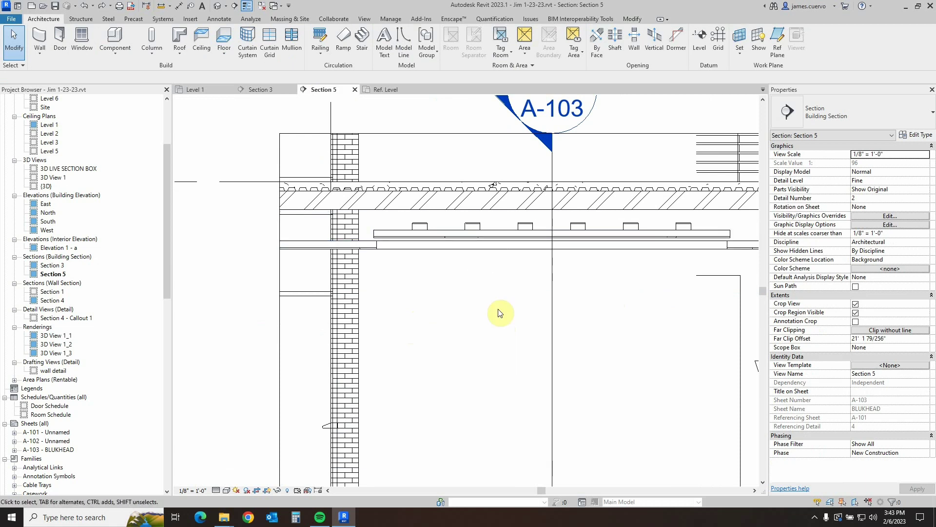
scroll(498, 313, "down", 1)
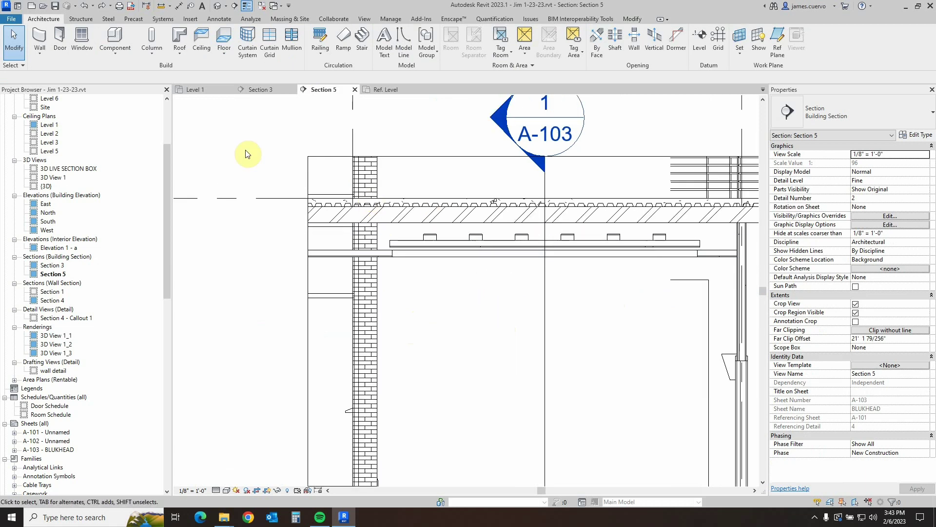
- Return to the Level 1 reflected ceiling plan and zoom on the ceiling area
left_click(199, 90)
scroll(393, 303, "up", 3)
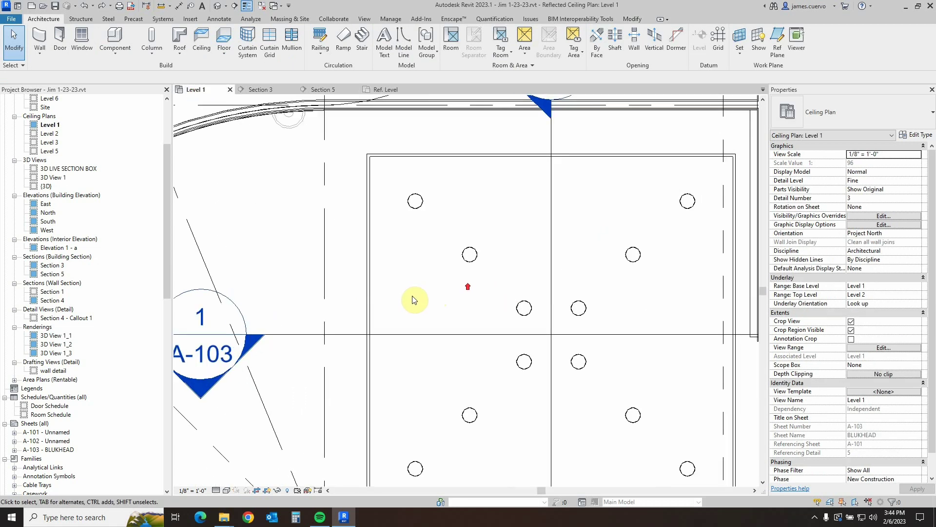
scroll(424, 255, "down", 2)
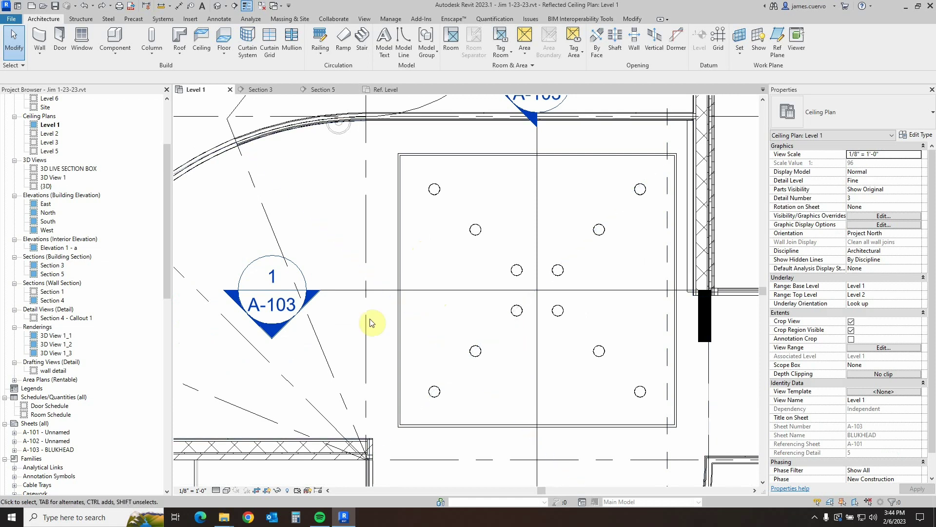
- Place soffit walls on the chained ceiling outline with Pick Lines and Finish Face: Interior location line
left_click(41, 58)
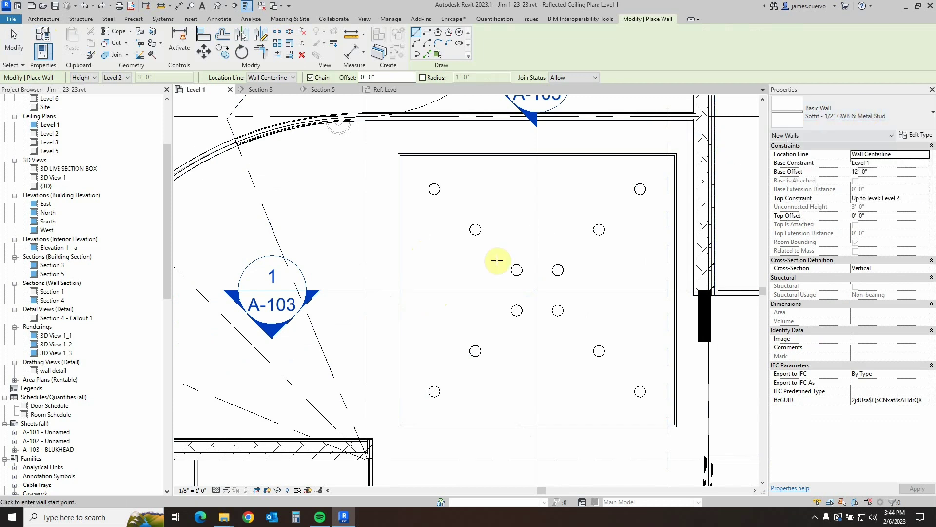
left_click(428, 53)
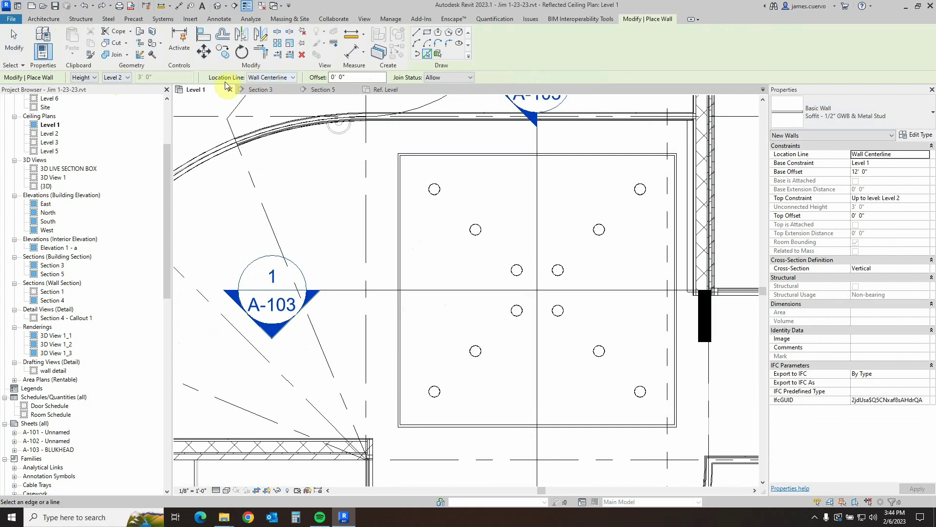
left_click(288, 78)
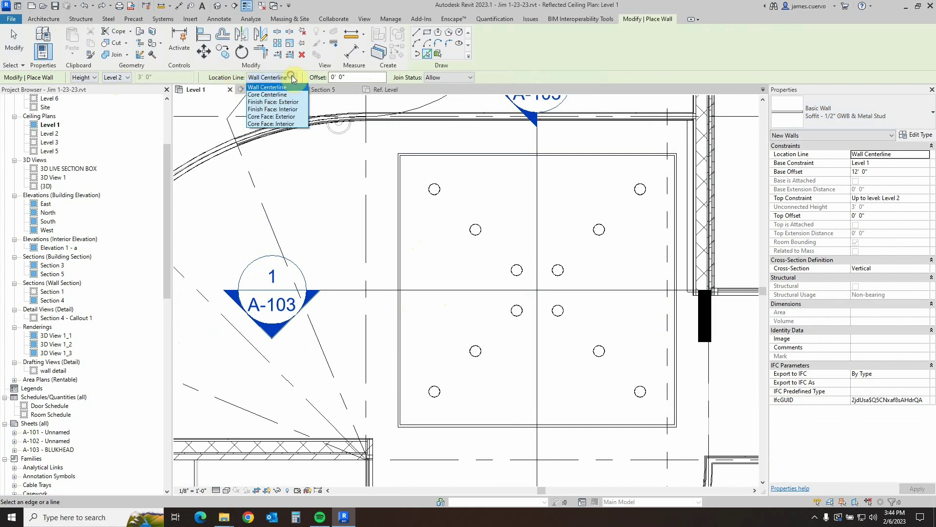
left_click(273, 109)
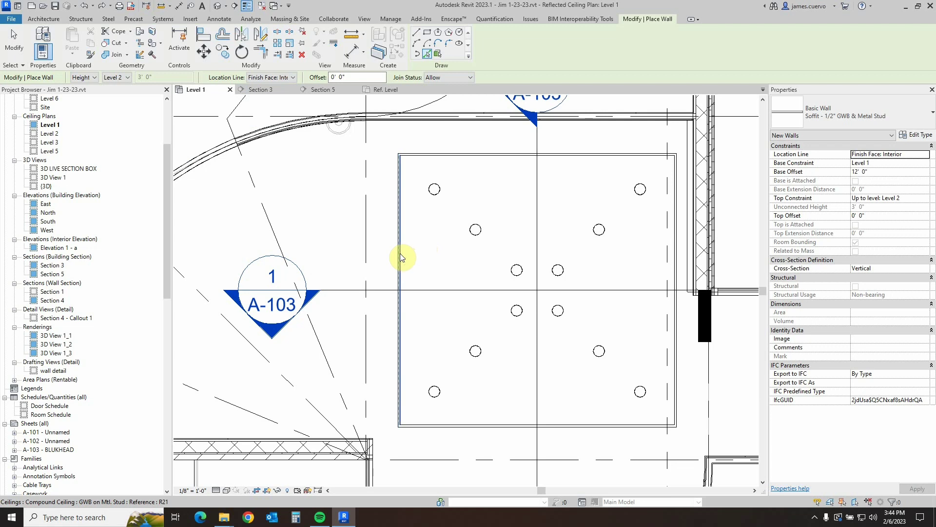
key("Tab")
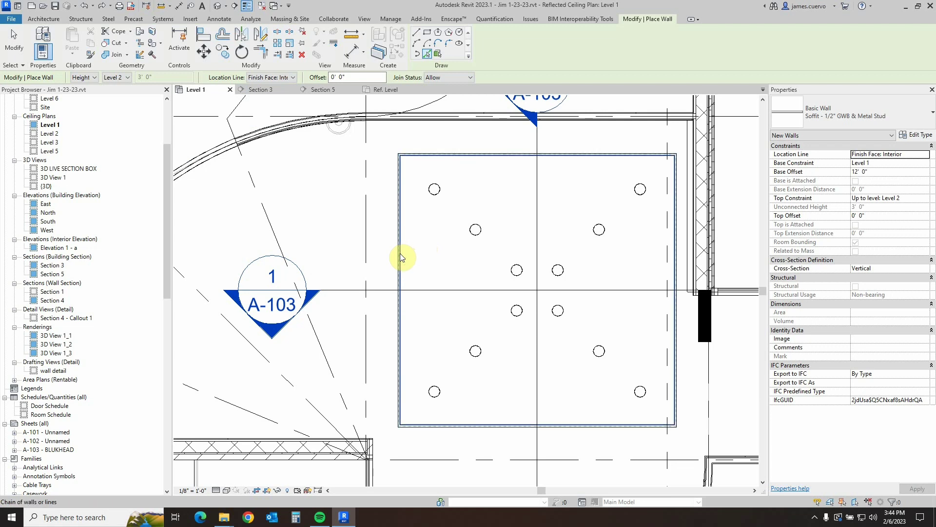
left_click(400, 255)
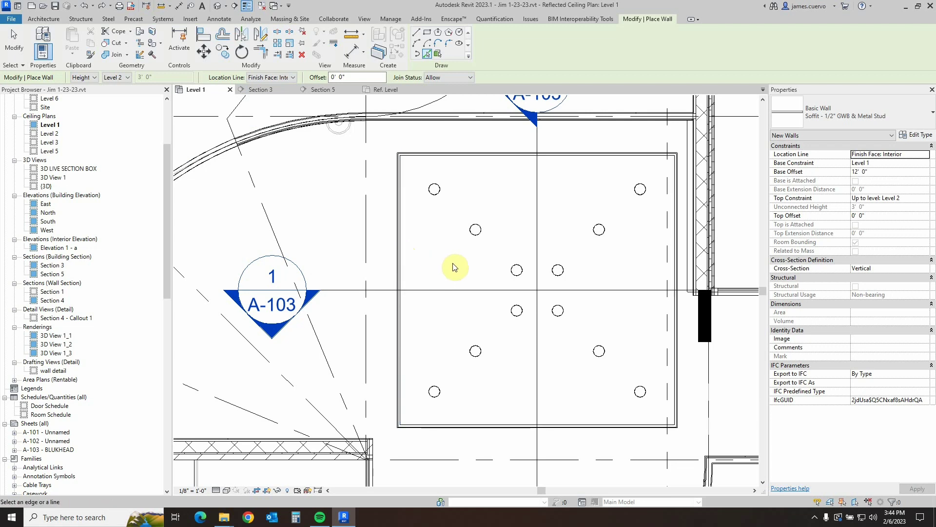
scroll(454, 267, "down", 2)
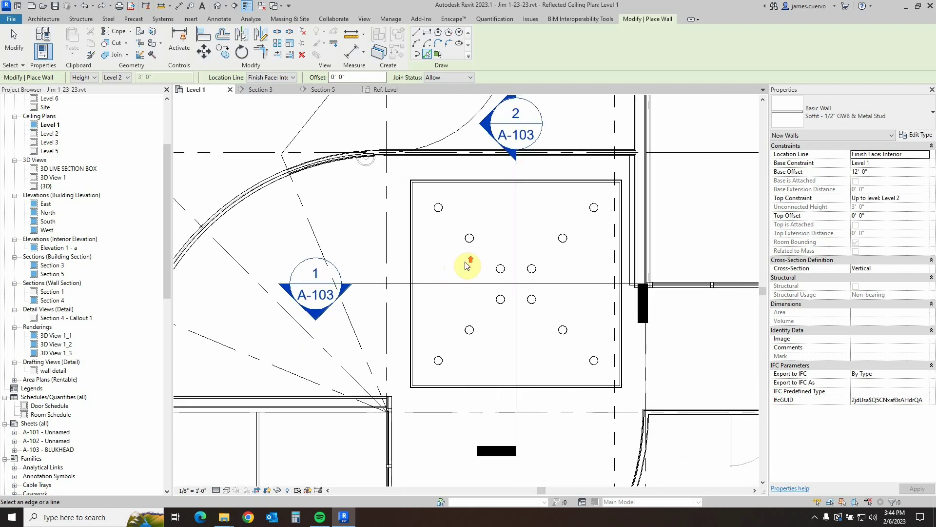
scroll(466, 266, "up", 1)
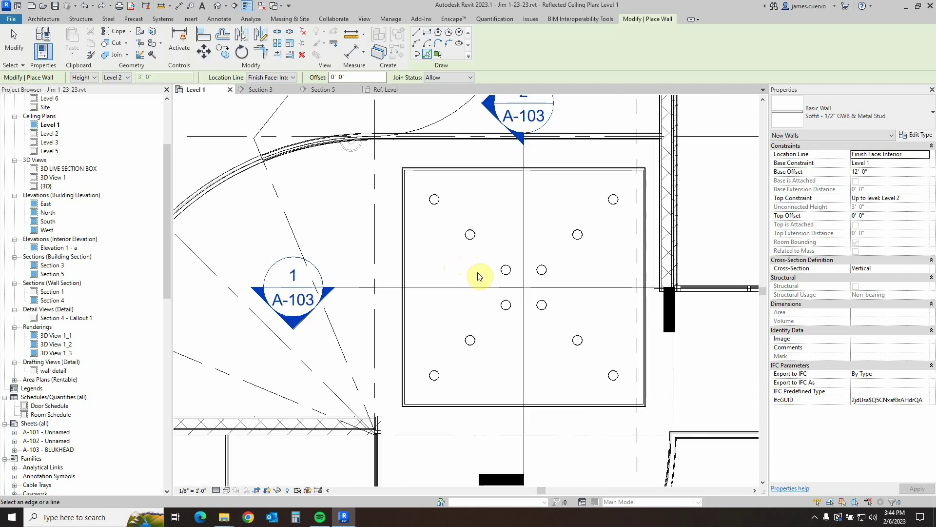
- In Section 3, inspect the soffit wall type's layer structure, then cancel both dialogs unchanged
left_click(268, 93)
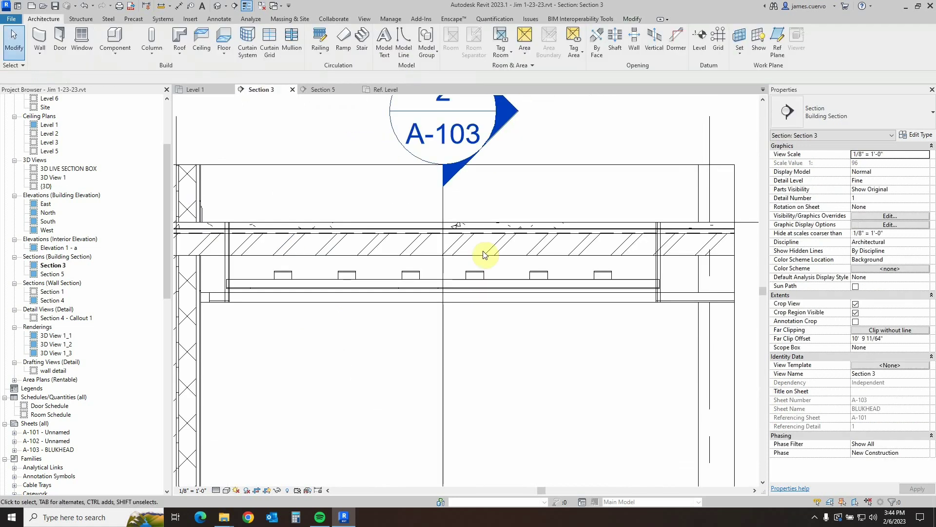
scroll(652, 278, "up", 2)
scroll(492, 358, "down", 4)
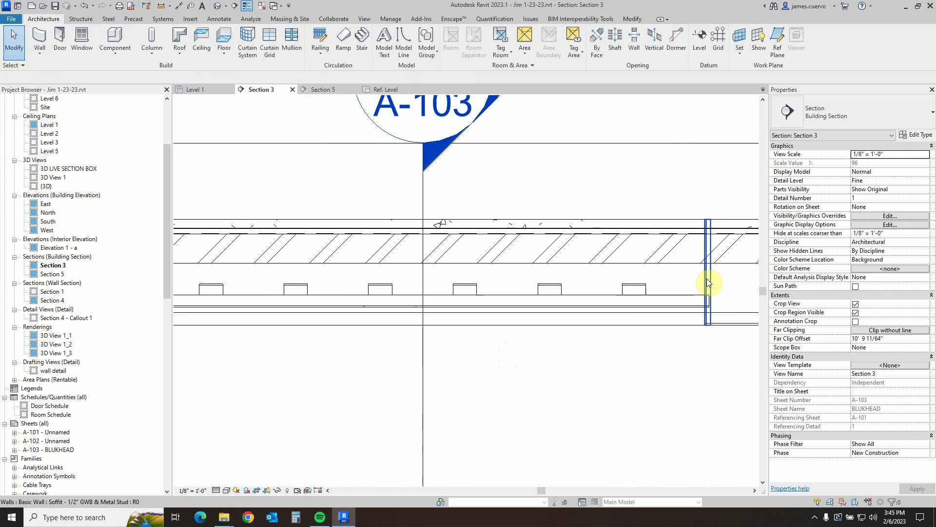
left_click(708, 282)
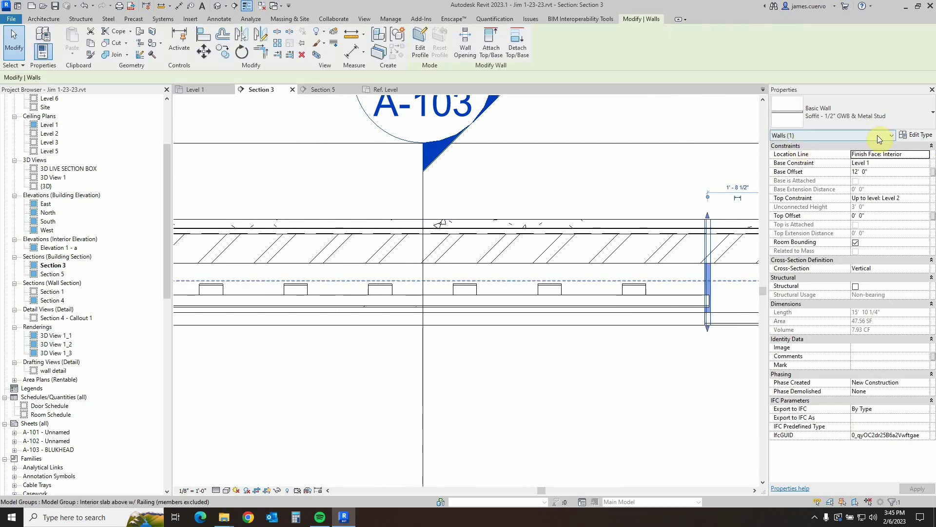
left_click(910, 135)
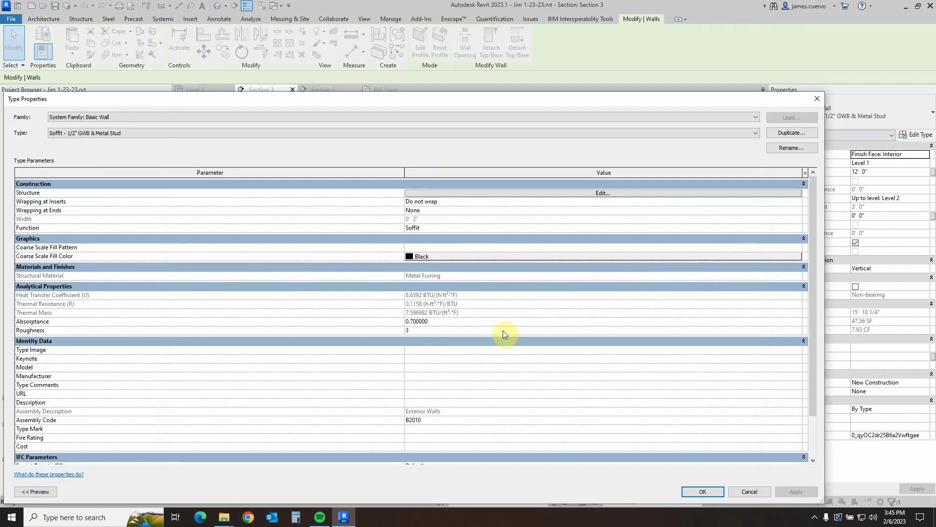
left_click(462, 193)
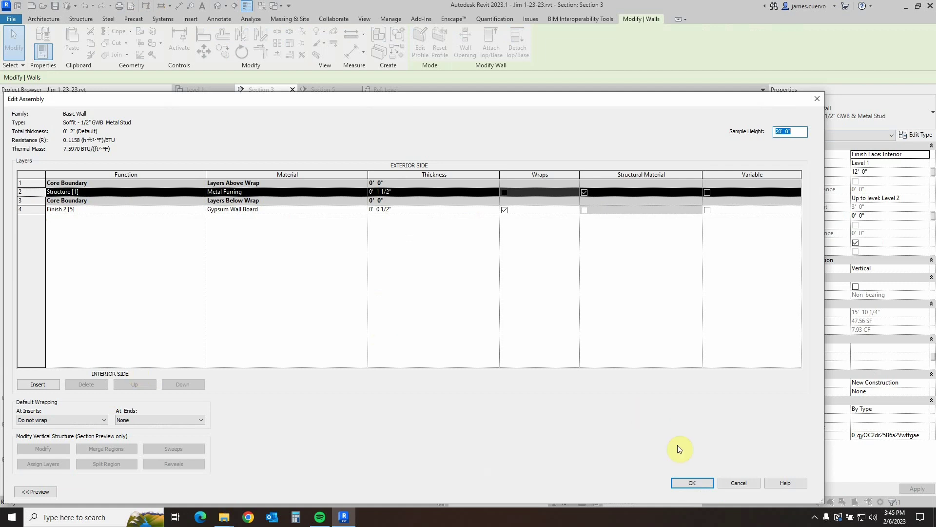
left_click(739, 482)
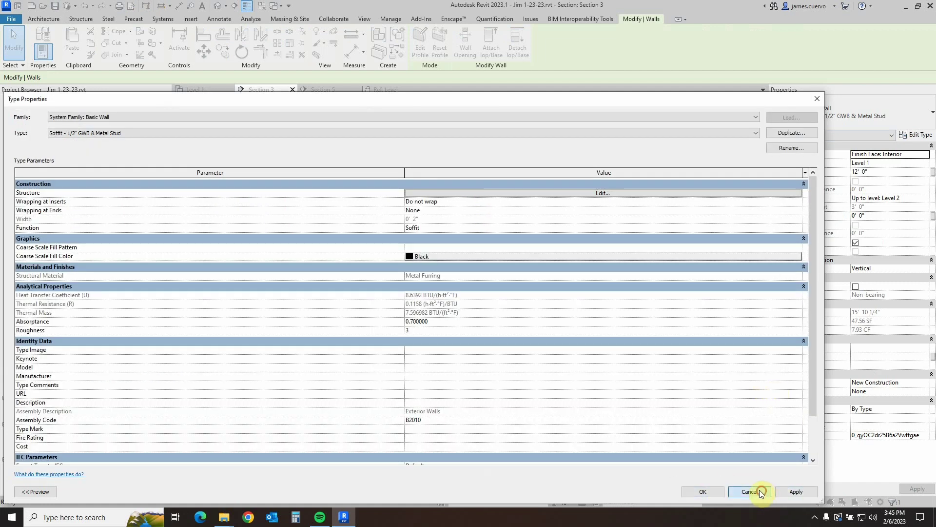
left_click(766, 491)
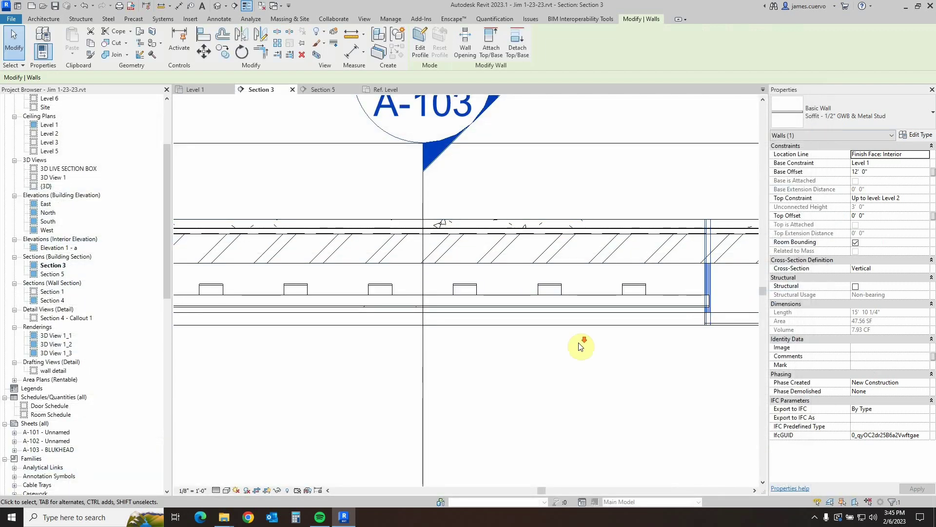
- Switch to the Section 5 view and zoom onto the soffit walls
scroll(577, 344, "down", 2)
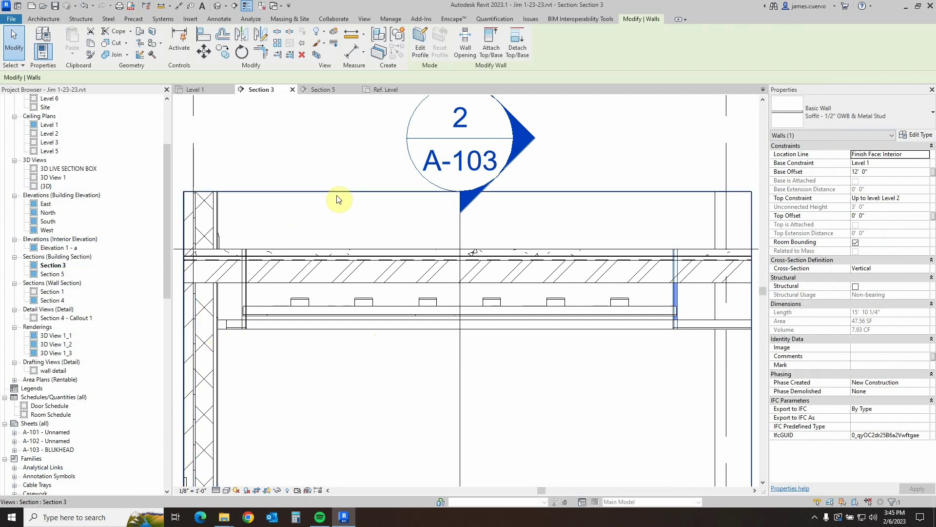
left_click(321, 91)
scroll(395, 249, "up", 4)
scroll(398, 241, "down", 5)
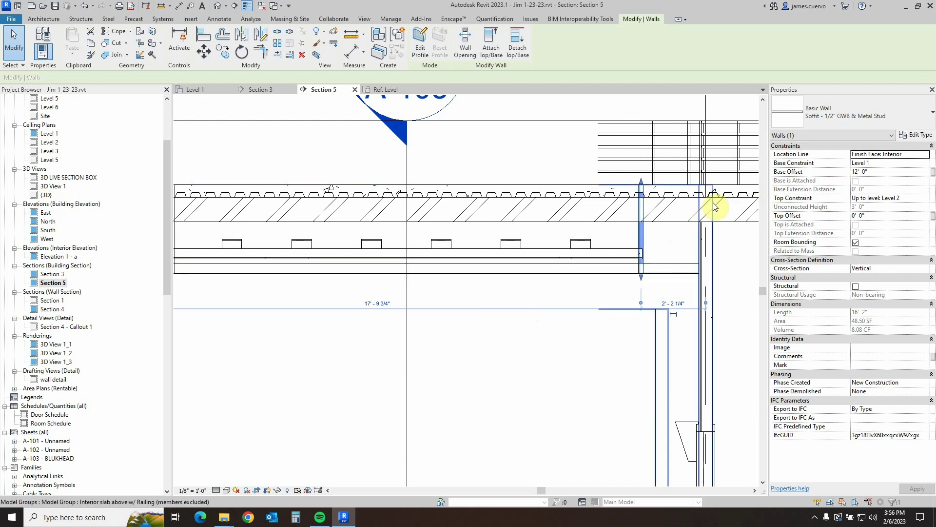
scroll(644, 266, "up", 3)
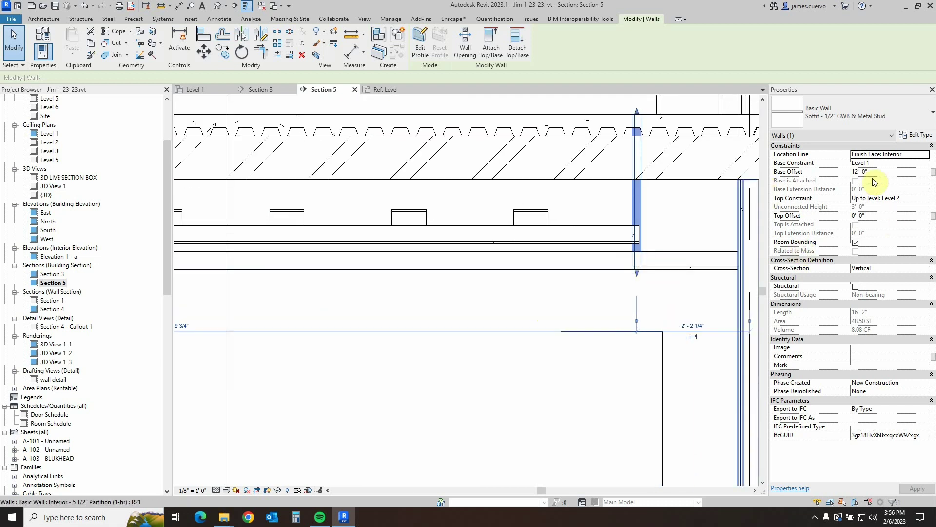
- Duplicate the soffit wall type as 'Soffit - 1/2" GWB & Metal Stud W/ BULKHEAD'
left_click(921, 139)
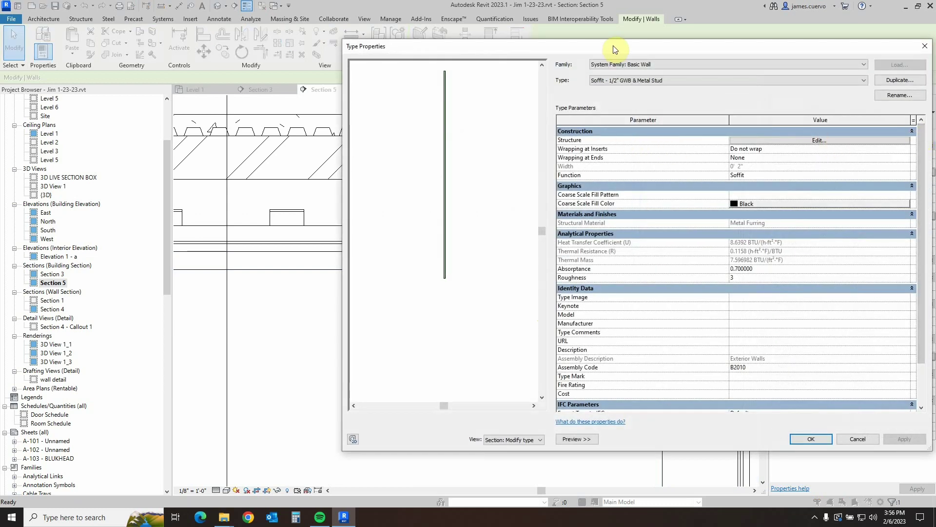
left_click_drag(613, 46, 459, 38)
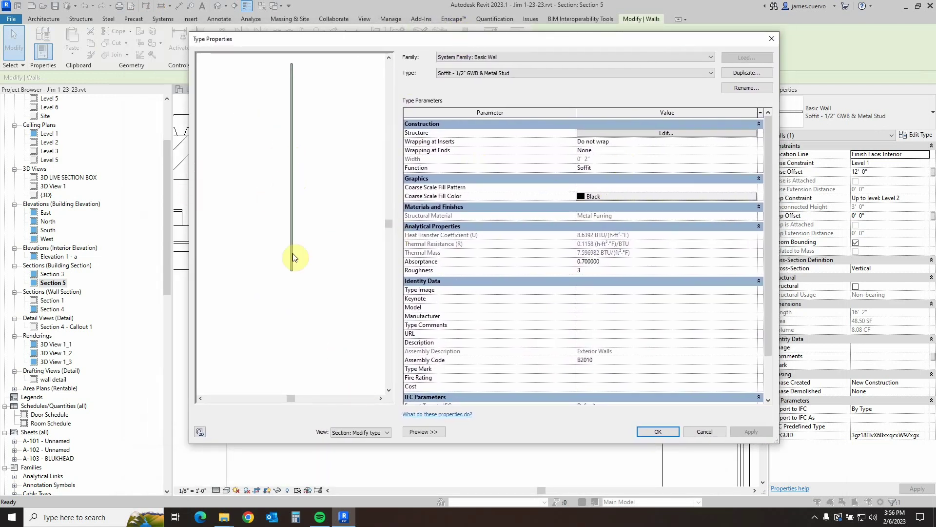
left_click(739, 73)
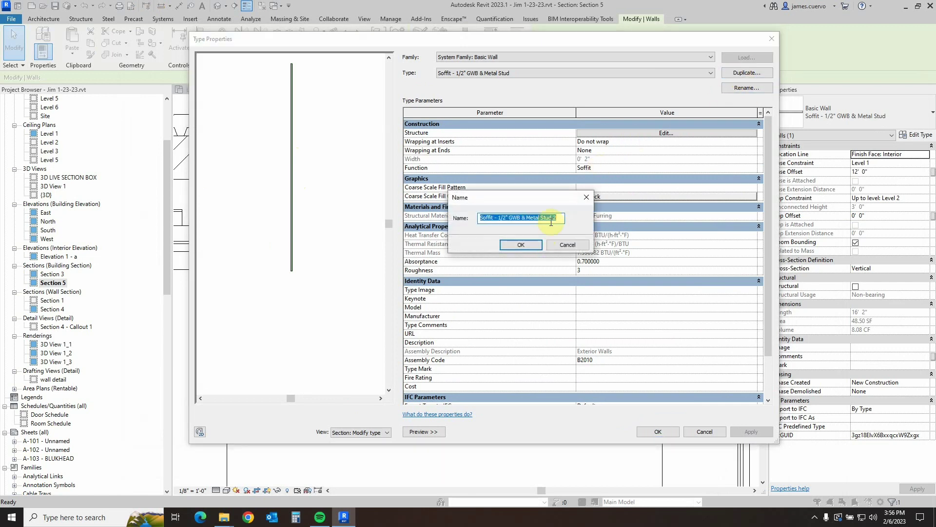
double_click(553, 218)
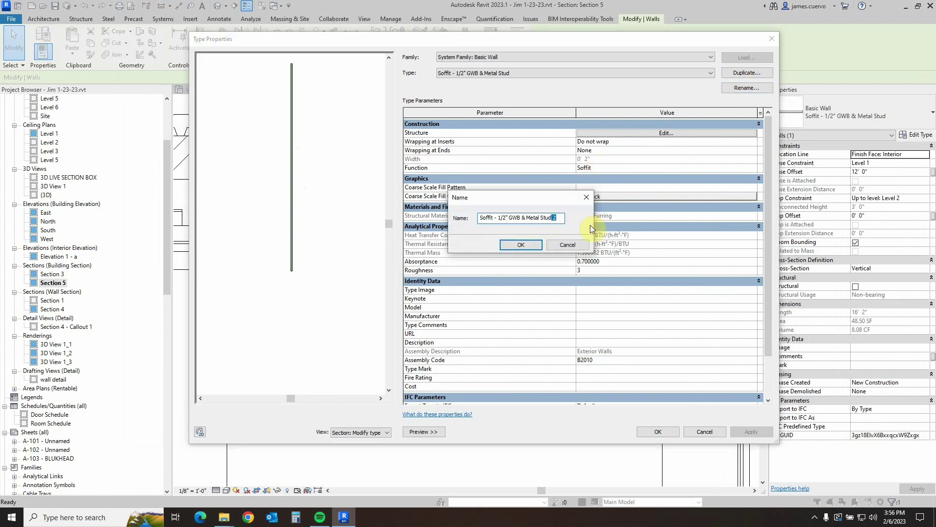
key("BackSpace")
type("w")
type("?/ ")
type("B")
type("ULKHEAD")
left_click(513, 245)
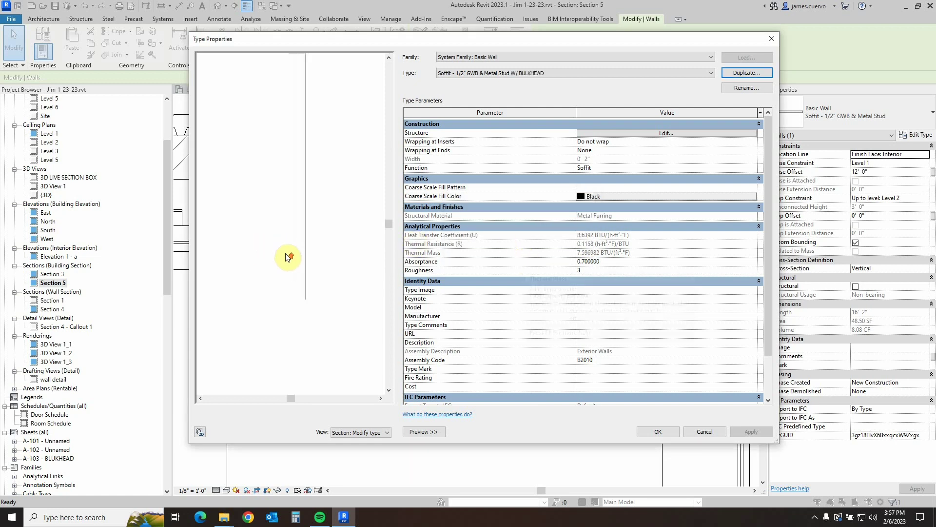
scroll(288, 257, "down", 3)
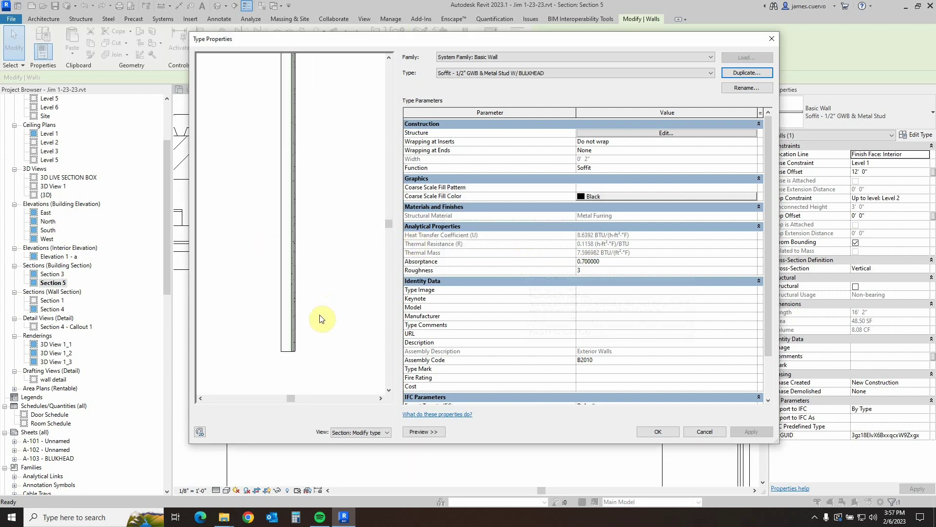
scroll(322, 316, "up", 2)
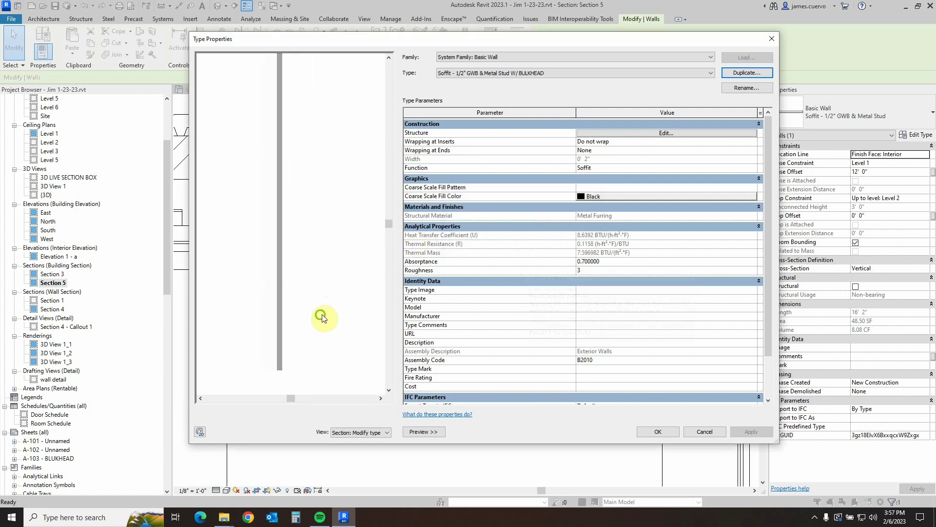
- Open the BULKHEAD type's Edit Assembly and its Wall Sweeps dialog
left_click(639, 134)
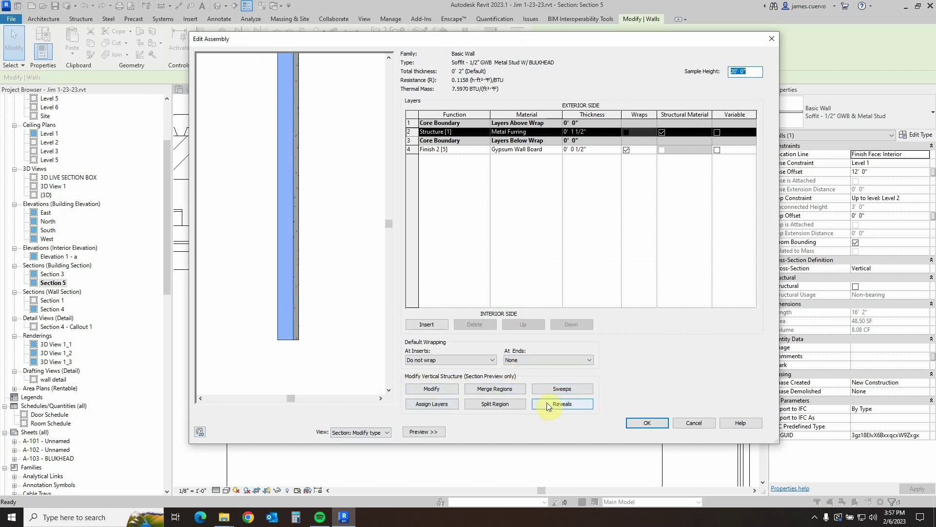
left_click(556, 387)
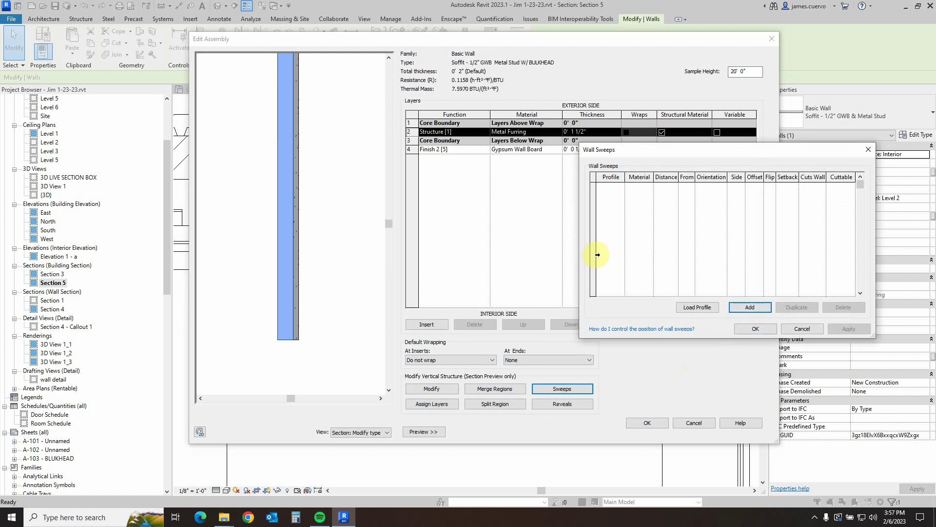
- Add a wall sweep with the BULKHEAD profile and Gypsum Wall Board material, and apply it
left_click(750, 308)
left_click(619, 185)
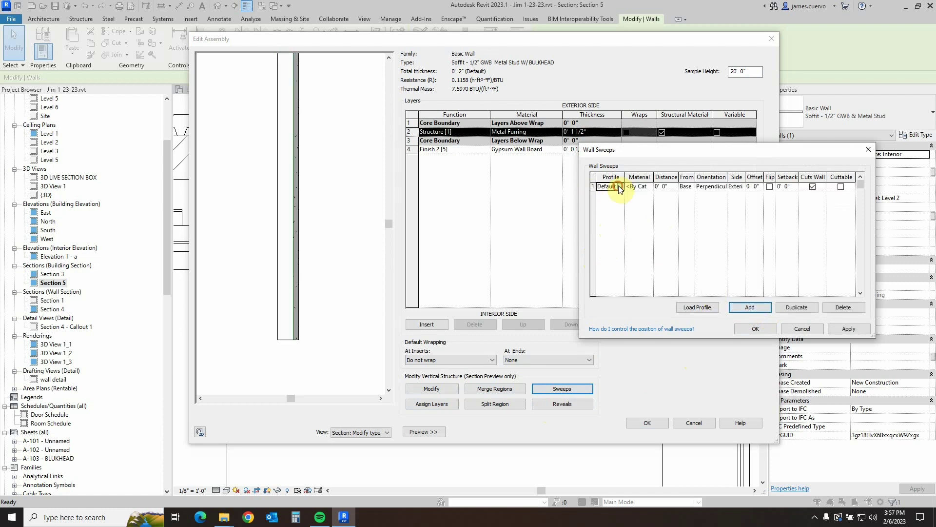
left_click(619, 186)
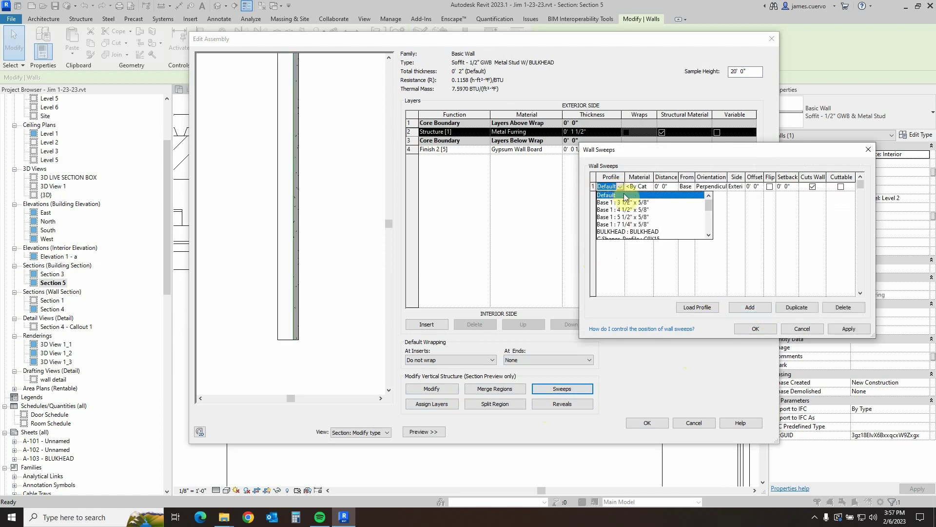
left_click(631, 232)
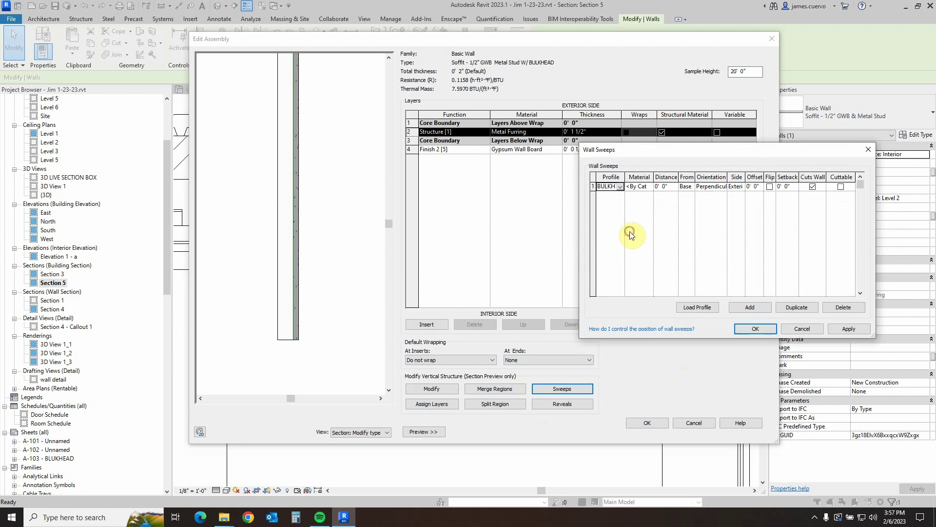
left_click(651, 187)
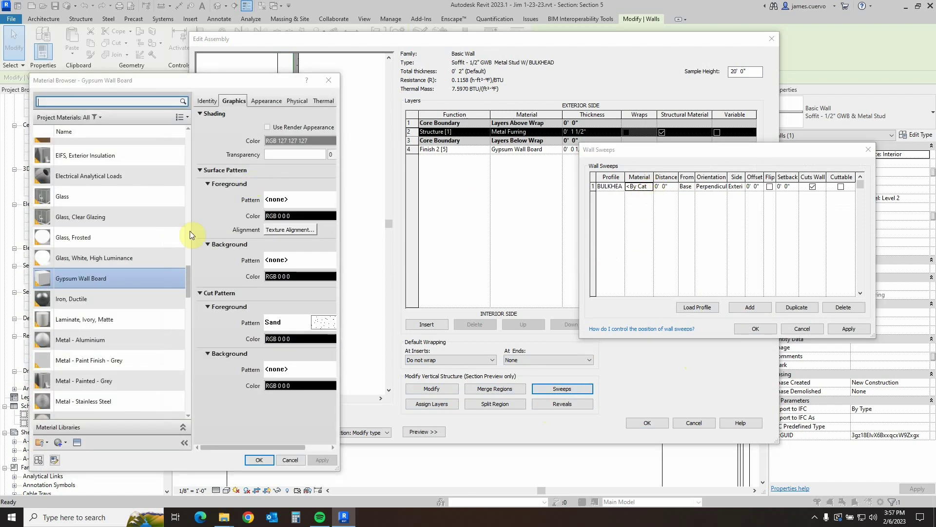
left_click(113, 282)
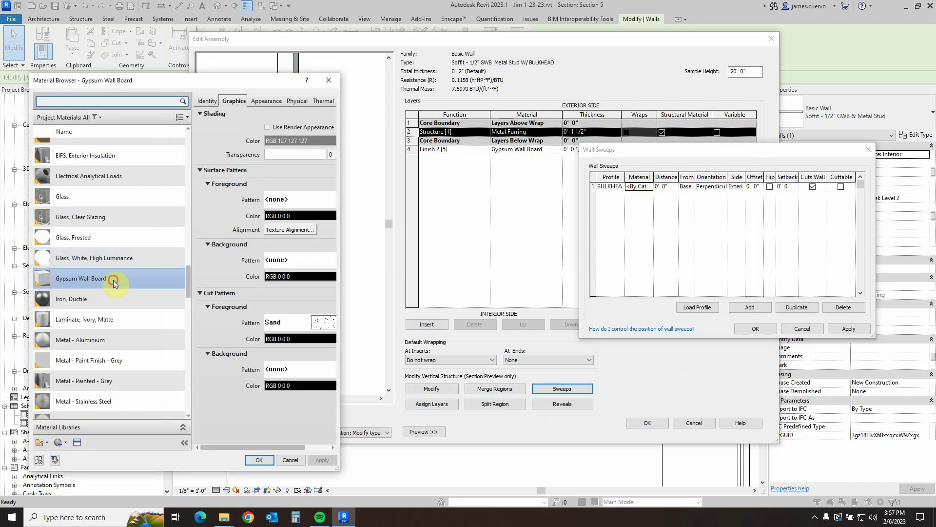
left_click(259, 460)
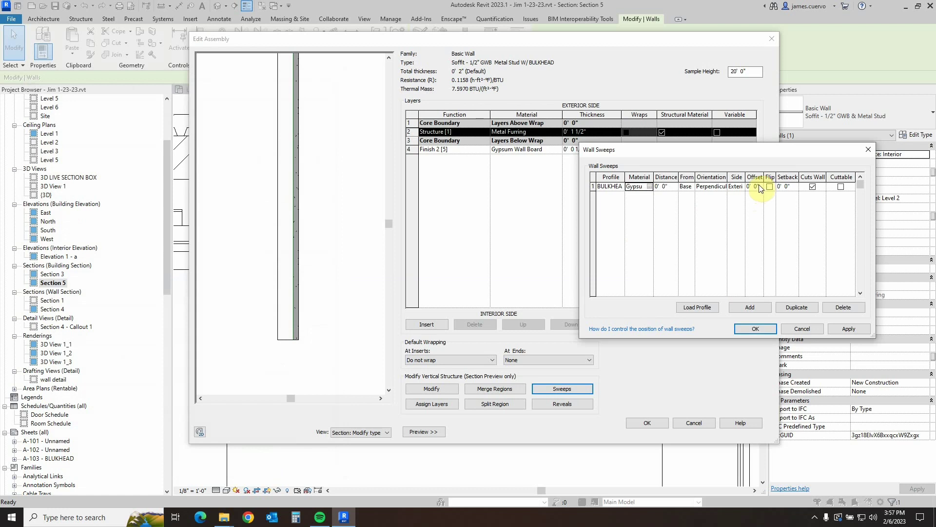
left_click(848, 331)
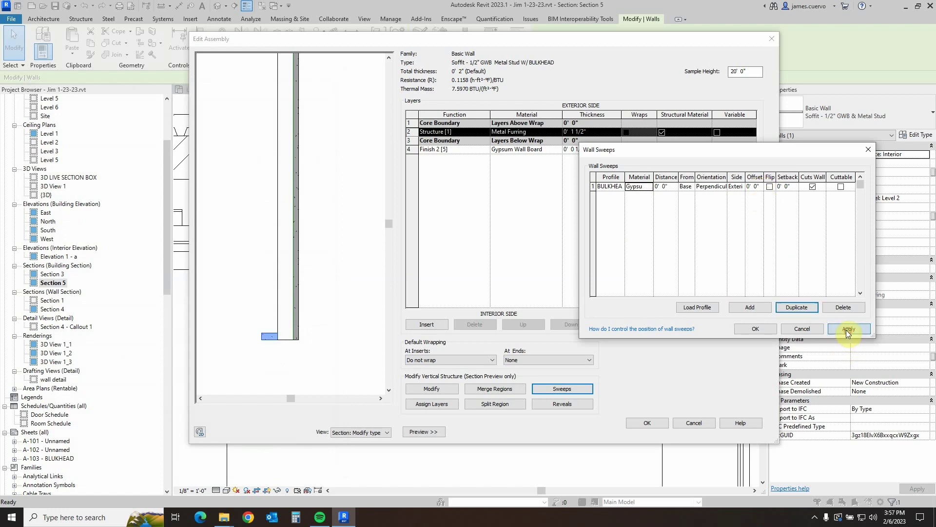
- Set the sweep offset to -1.5", apply it and confirm the Wall Sweeps settings
left_click(761, 186)
left_click(762, 185)
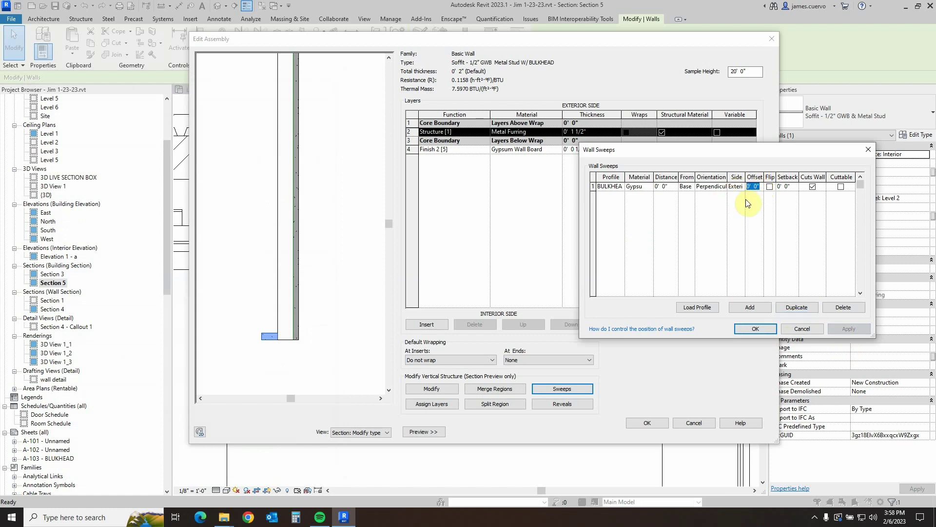
type("-1.5")
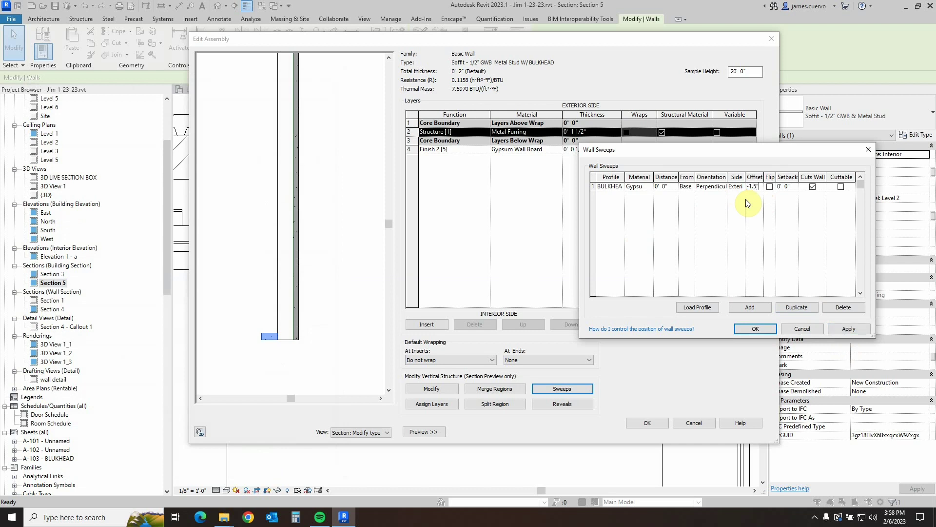
left_click(847, 329)
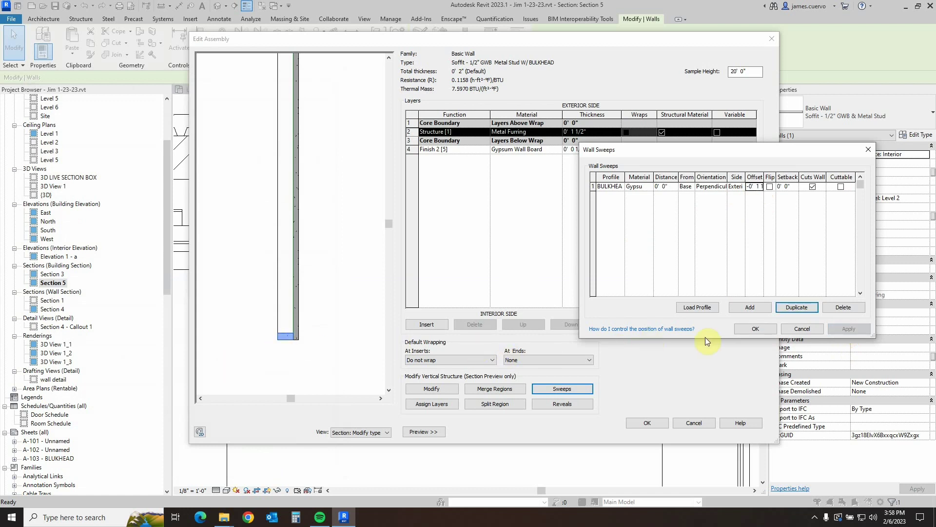
left_click(755, 329)
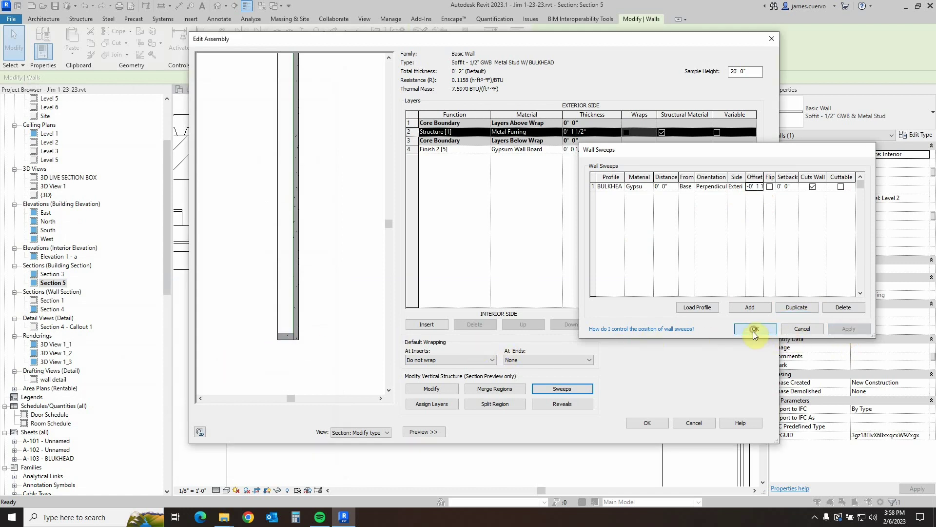
- Confirm Edit Assembly and Type Properties, then pan Section 5 to the other bulkhead junction
left_click(661, 424)
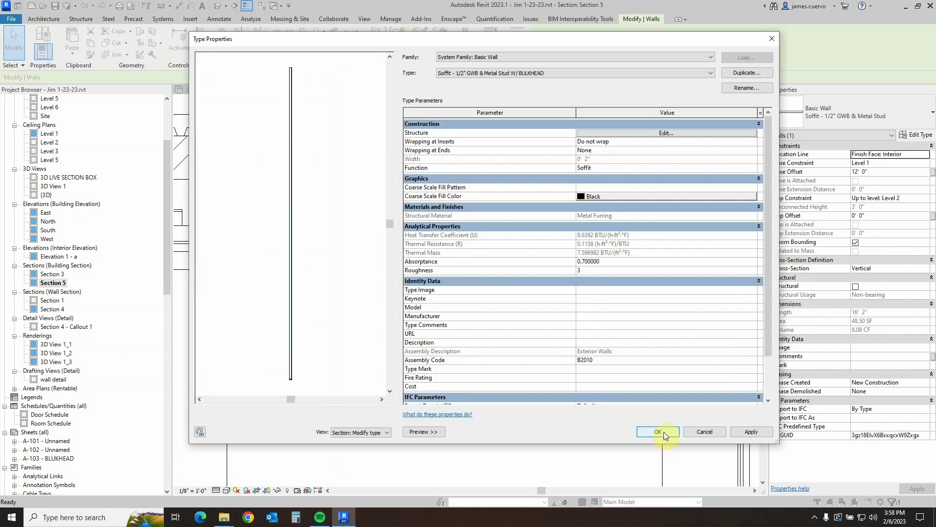
left_click(663, 431)
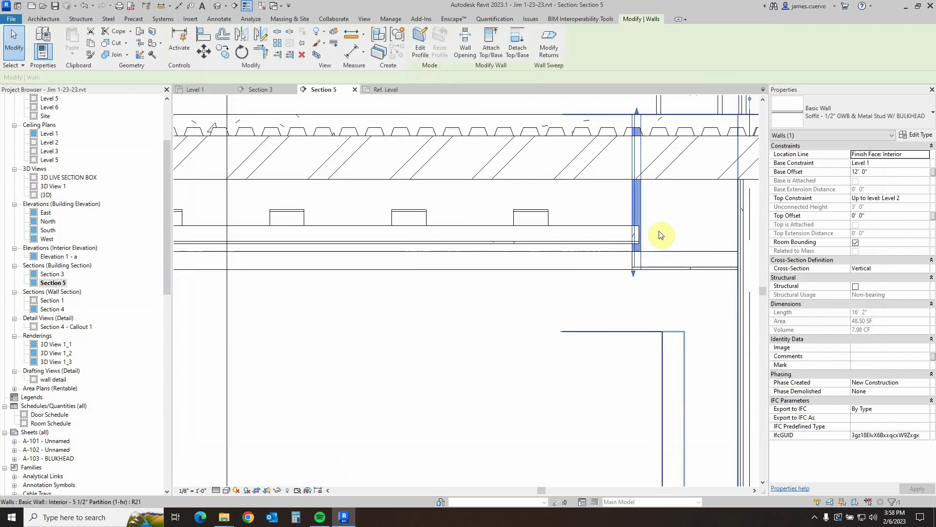
scroll(672, 222, "up", 4)
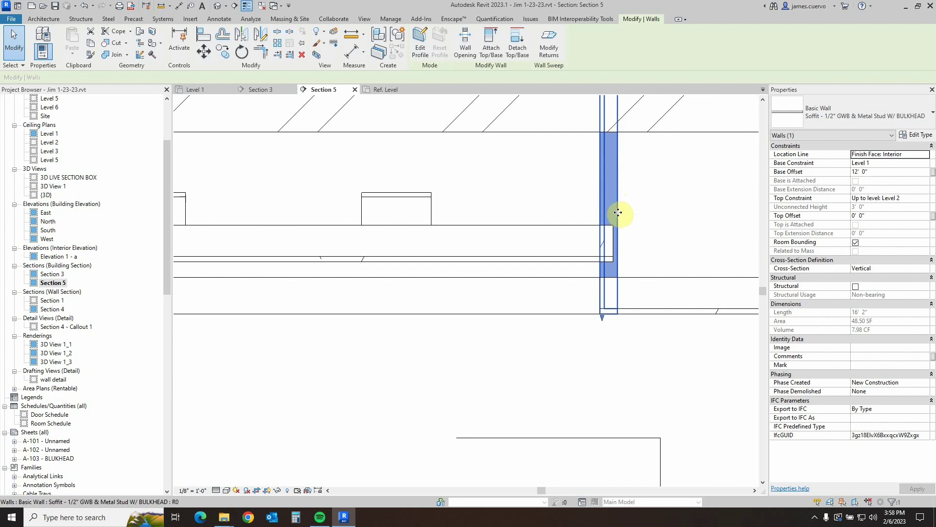
scroll(608, 244, "down", 5)
middle_click_drag(539, 277, 739, 275)
scroll(328, 274, "up", 6)
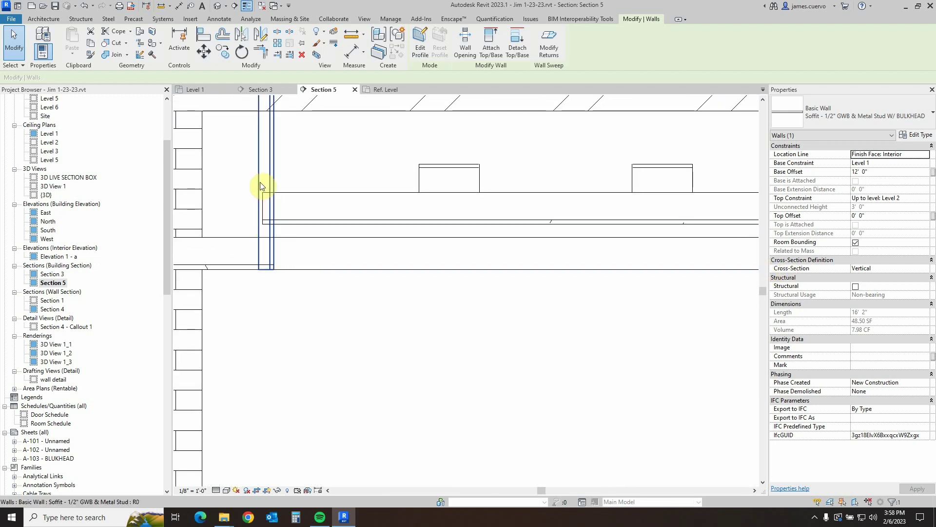
- Switch the other soffit wall to Soffit - 1/2" GWB & Metal Stud W/ BULKHEAD, then deselect it
left_click(260, 182)
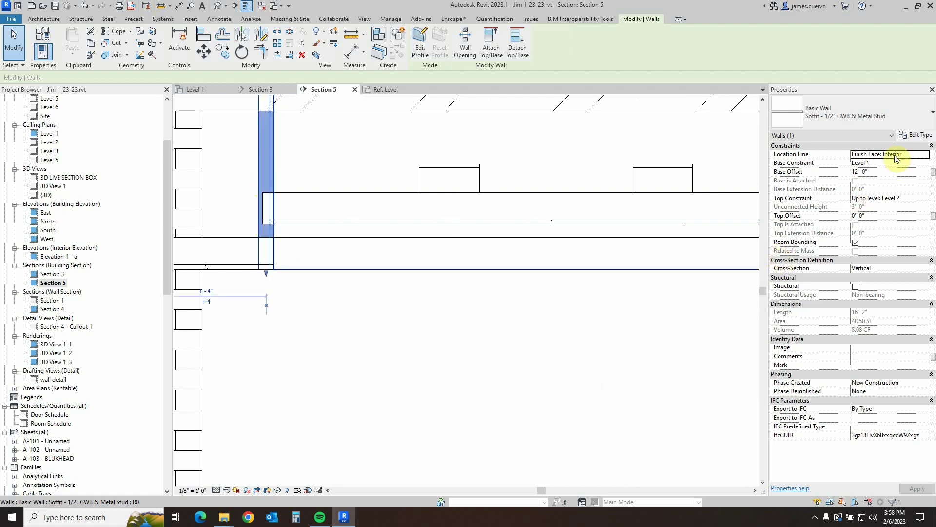
left_click(908, 123)
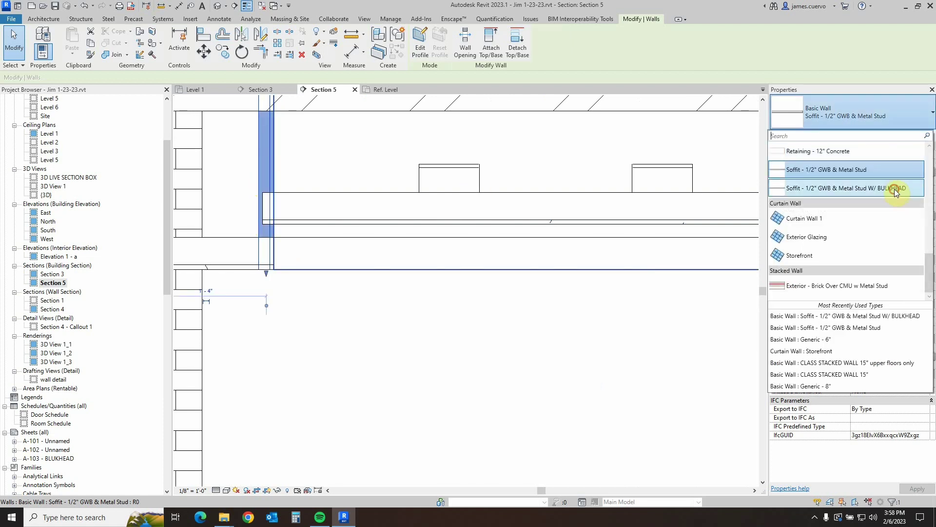
left_click(896, 191)
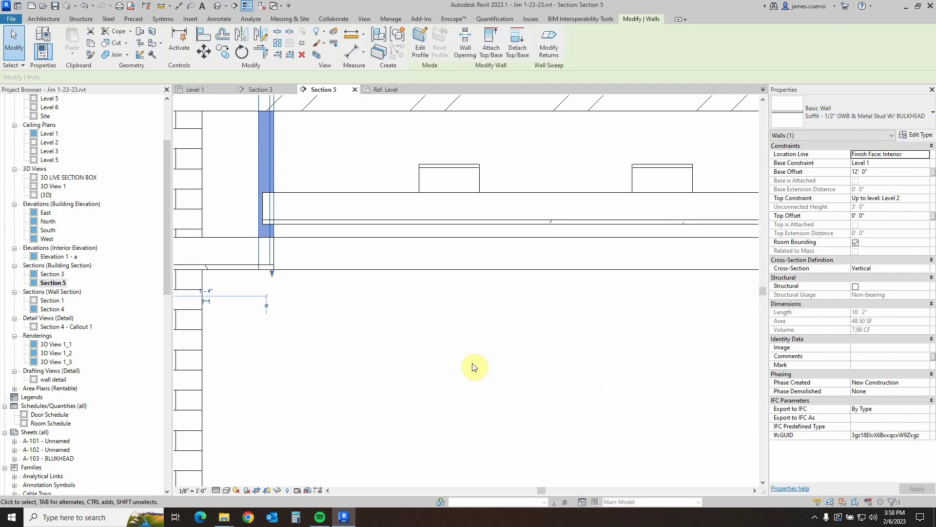
left_click(358, 361)
scroll(344, 343, "up", 5)
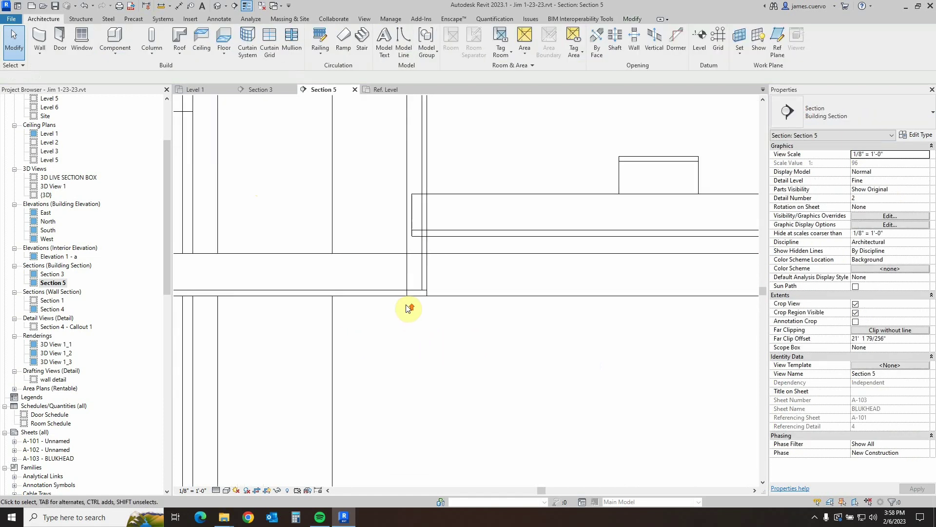
scroll(409, 309, "up", 5)
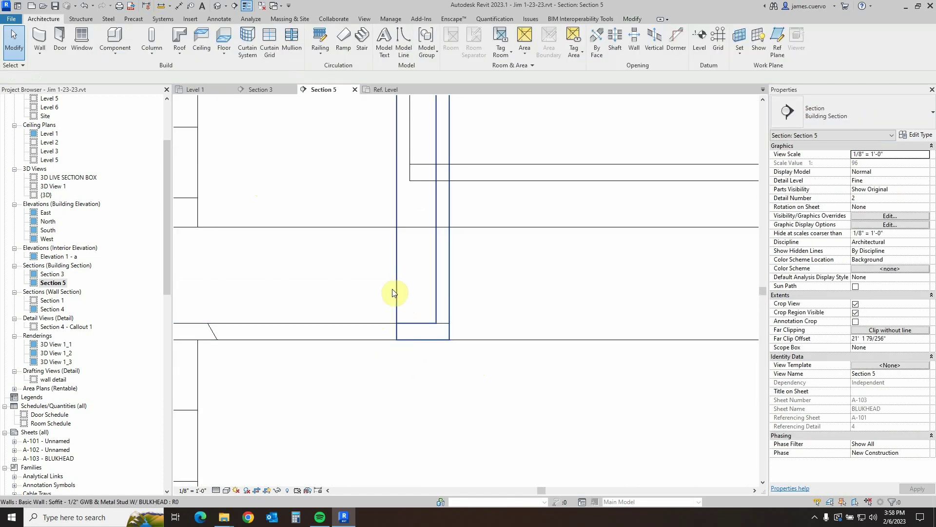
scroll(485, 295, "up", 5)
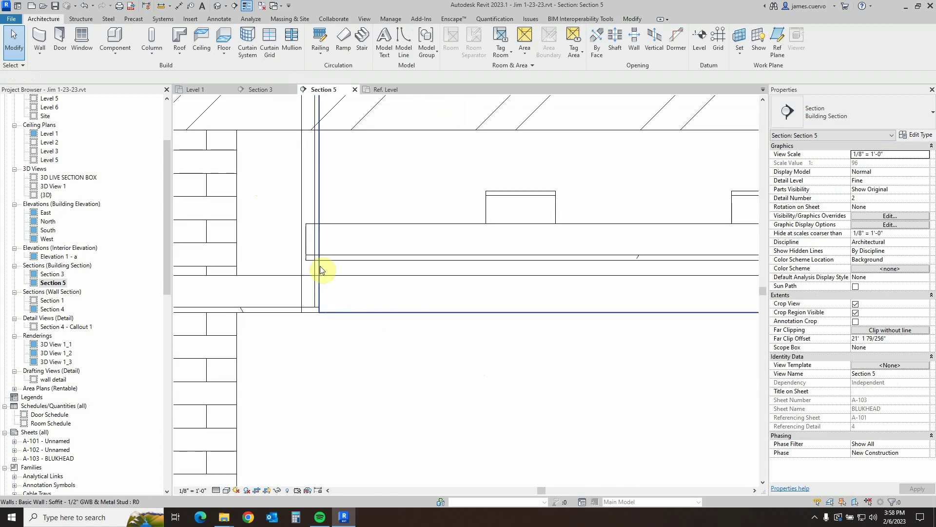
scroll(346, 263, "down", 4)
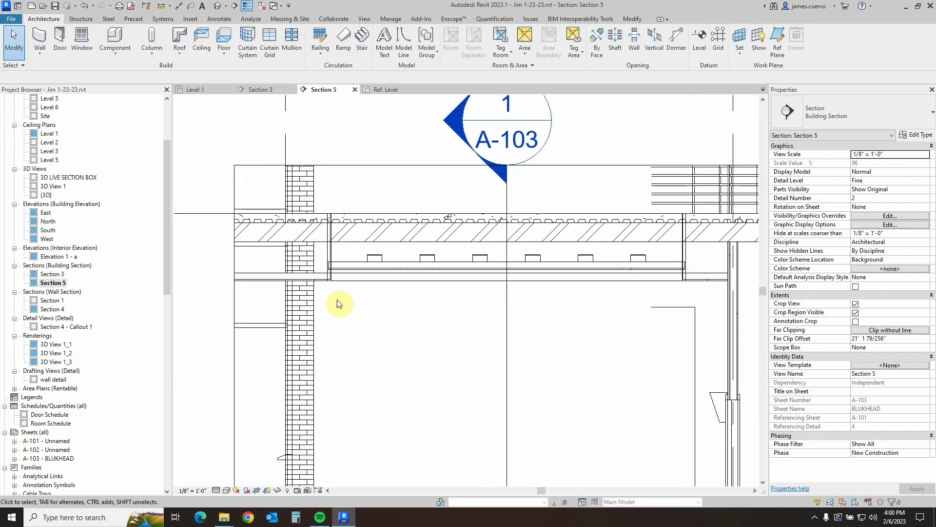
scroll(324, 288, "up", 4)
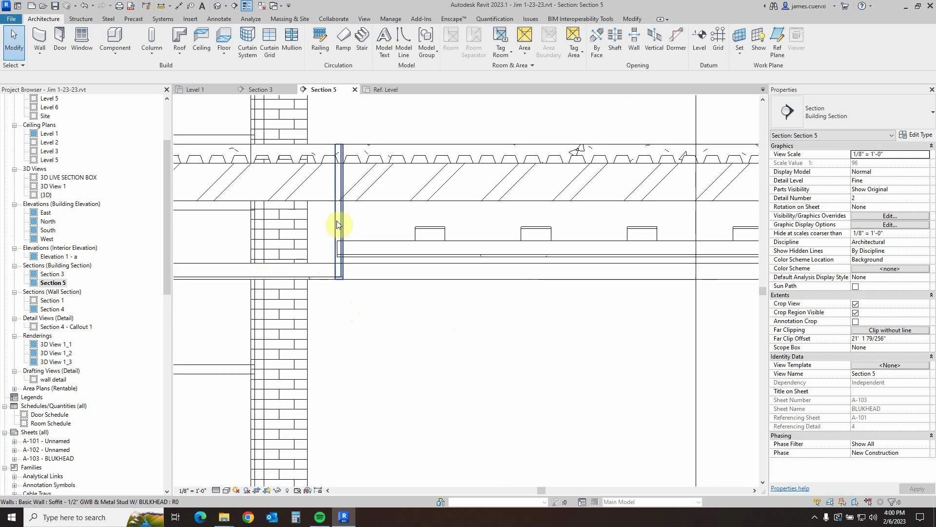
scroll(344, 276, "up", 3)
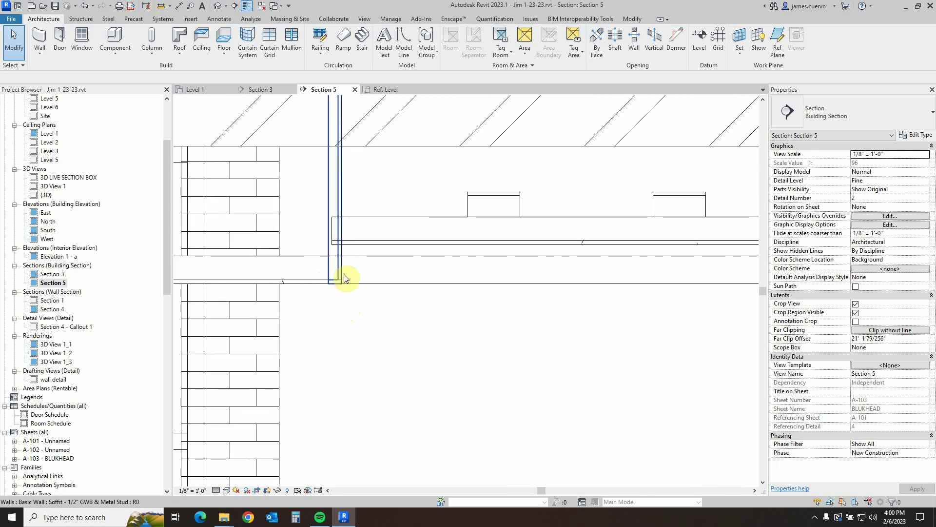
scroll(365, 317, "up", 3)
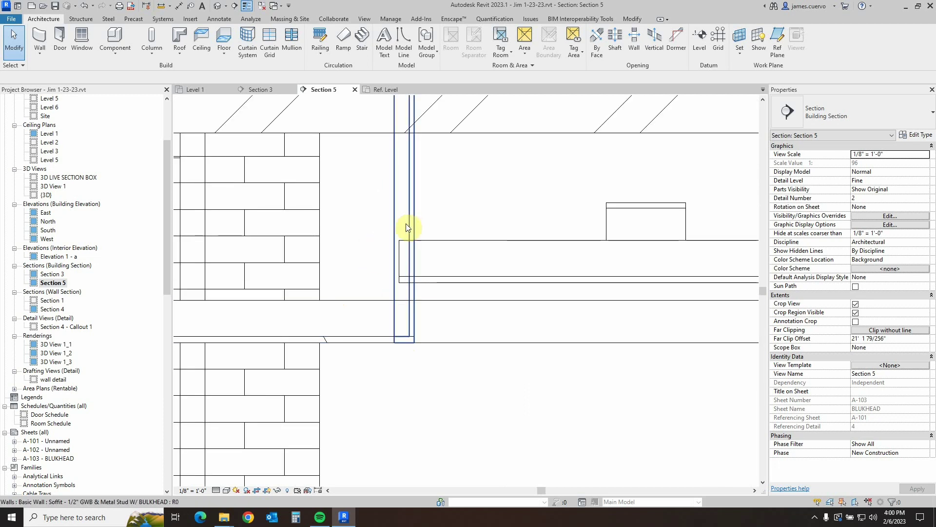
- Join the ceiling to the Soffit W/ BULKHEAD wall with Join Geometry, dismissing the overlap warning
left_click(633, 18)
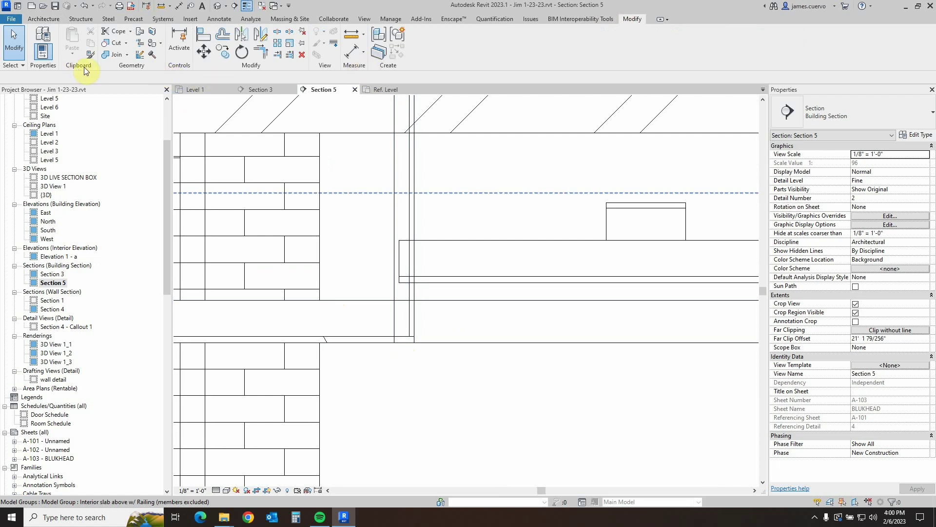
left_click(128, 56)
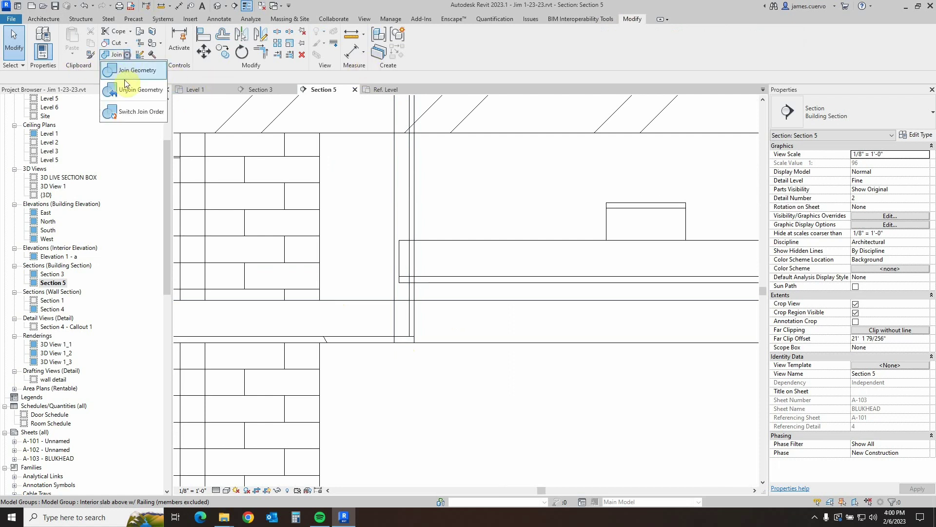
left_click(127, 75)
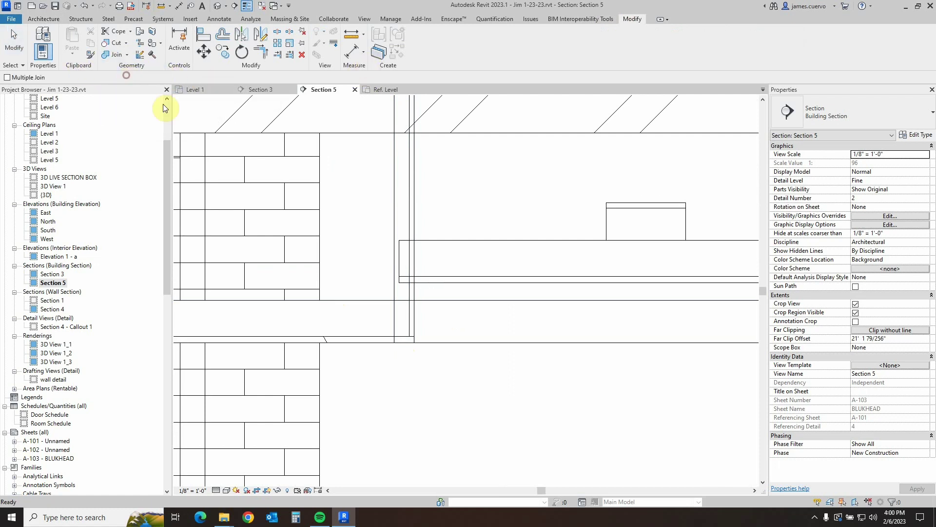
left_click(360, 324)
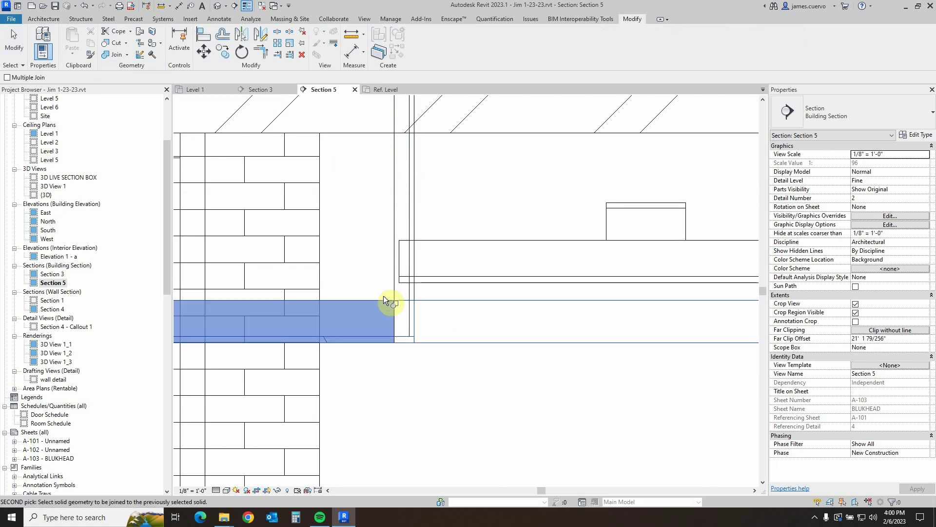
left_click(410, 206)
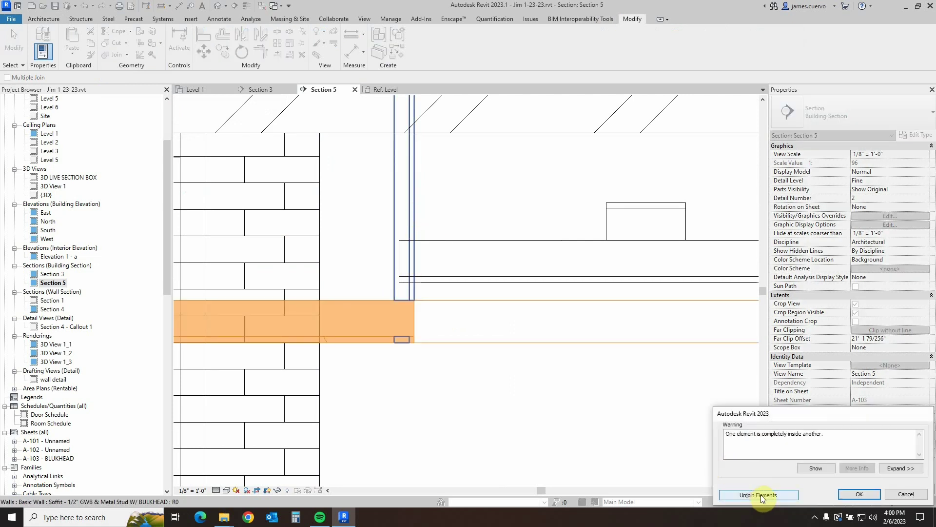
left_click(858, 494)
scroll(408, 314, "up", 3)
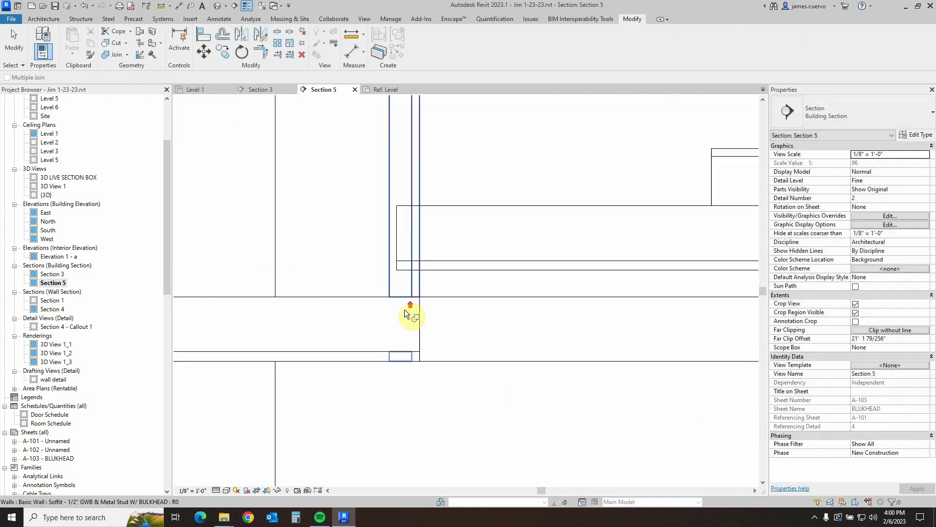
scroll(409, 307, "down", 2)
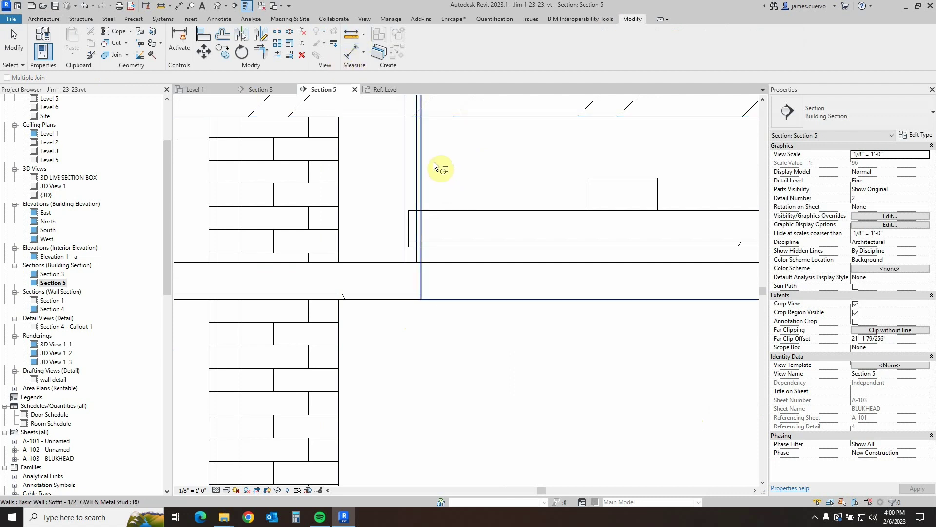
- Undo the ceiling join, then select the bulkhead soffit wall and nudge it right
left_click(85, 7)
scroll(417, 296, "up", 3)
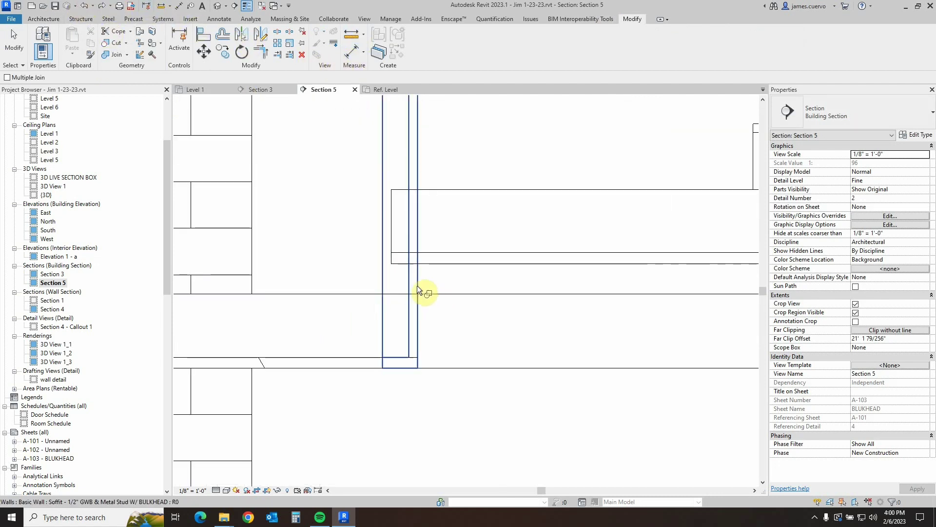
key("Escape")
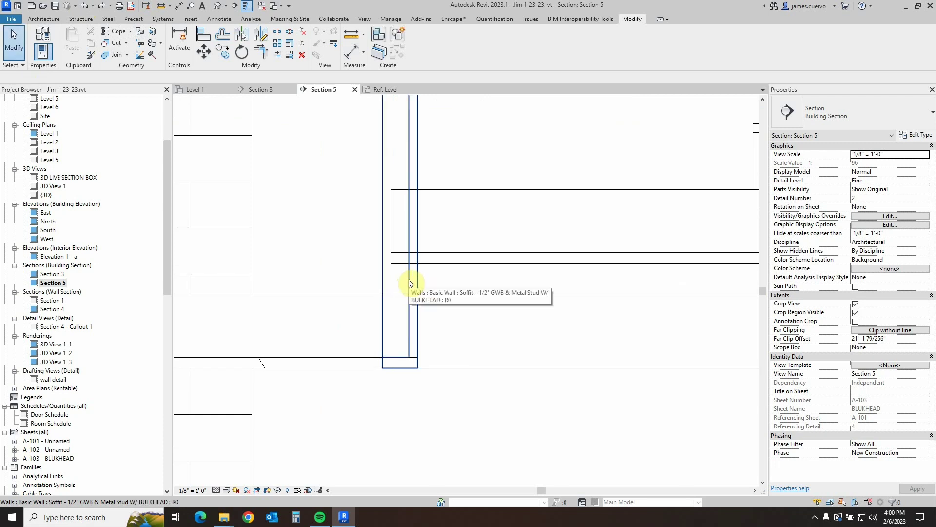
left_click(408, 280)
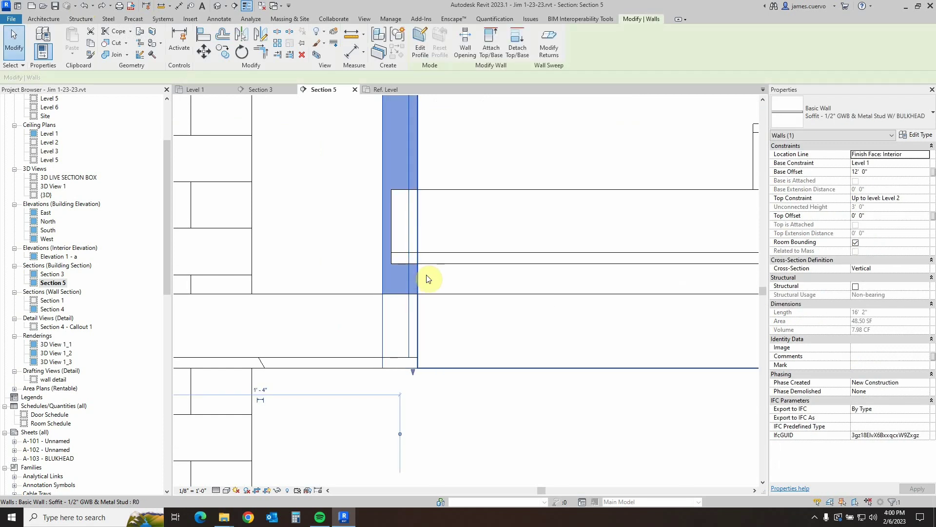
key("Right")
key("Right")
key("Right")
key("Right")
key("Right")
key("Right")
key("Right")
key("Right")
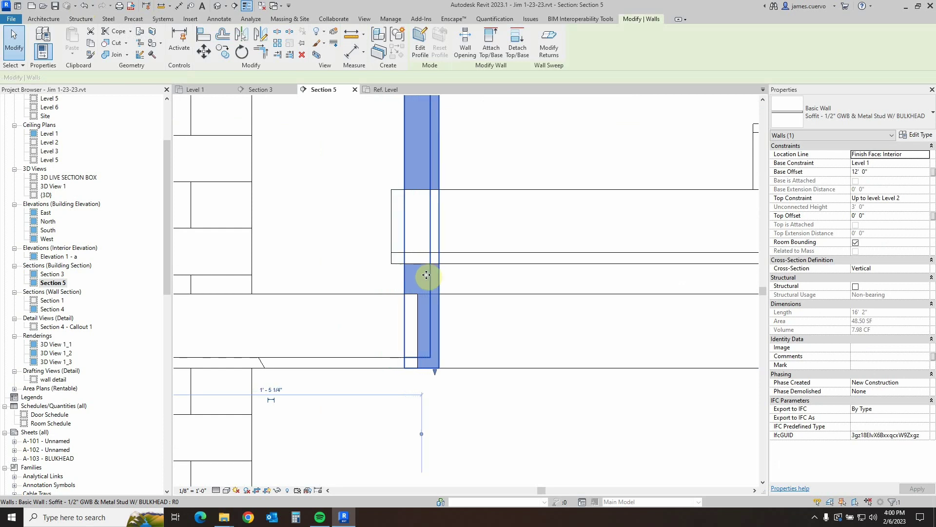
- Align the soffit wall face to the reference line
left_click(537, 174)
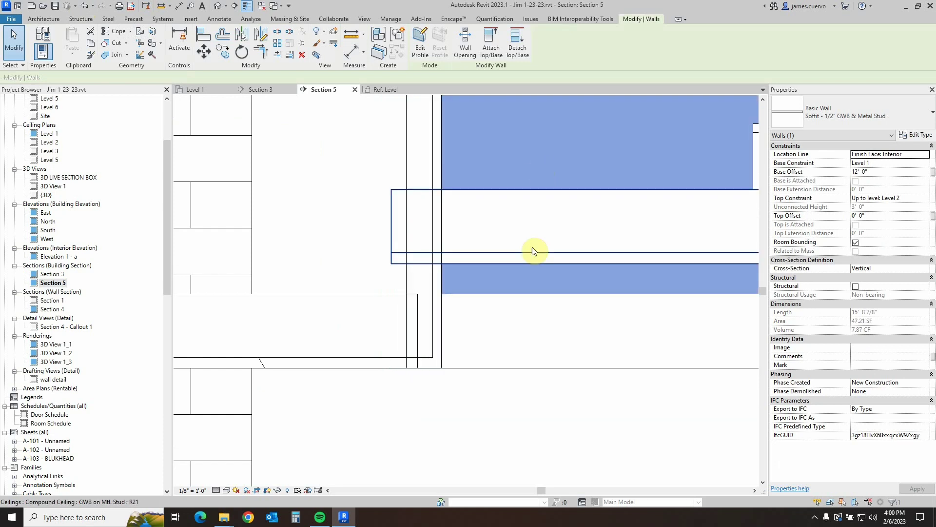
left_click(203, 41)
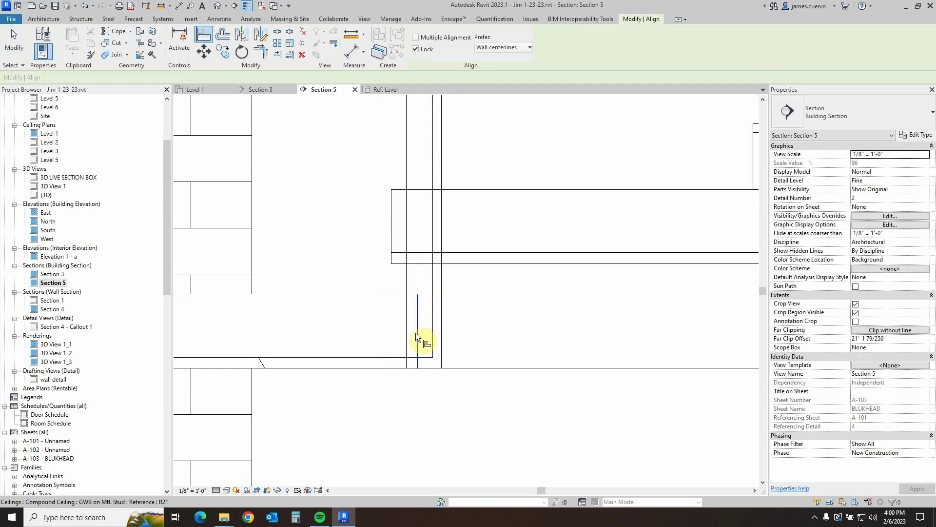
left_click(416, 332)
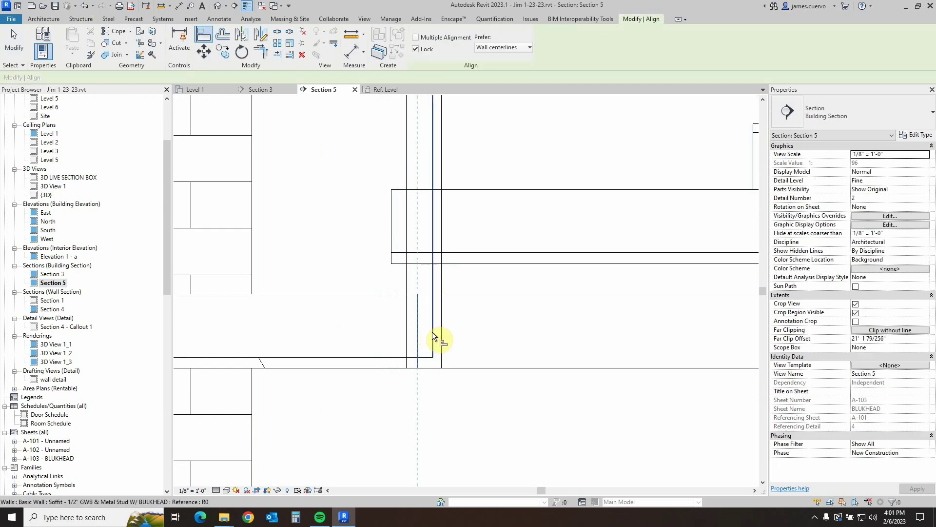
left_click(432, 332)
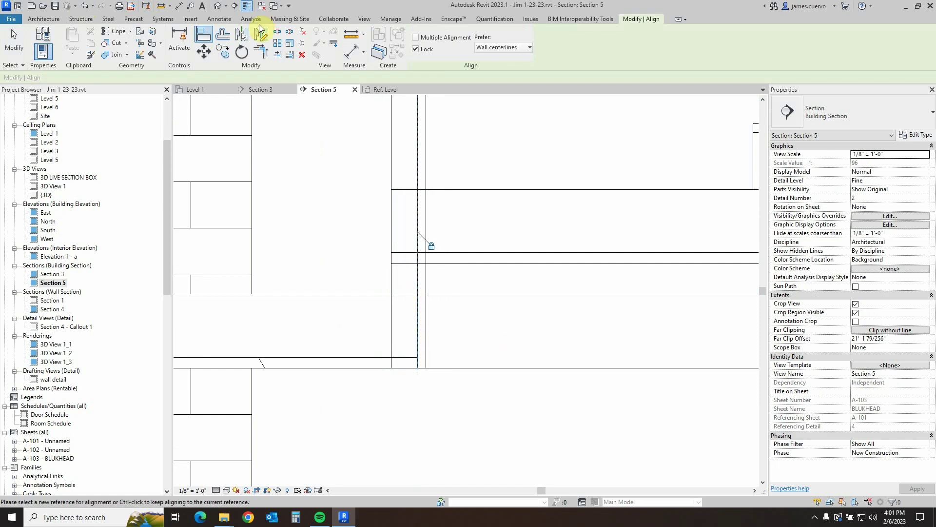
- Join the ceiling with the soffit wall, then unjoin them and dismiss the warning
left_click(127, 54)
left_click(146, 69)
left_click(301, 355)
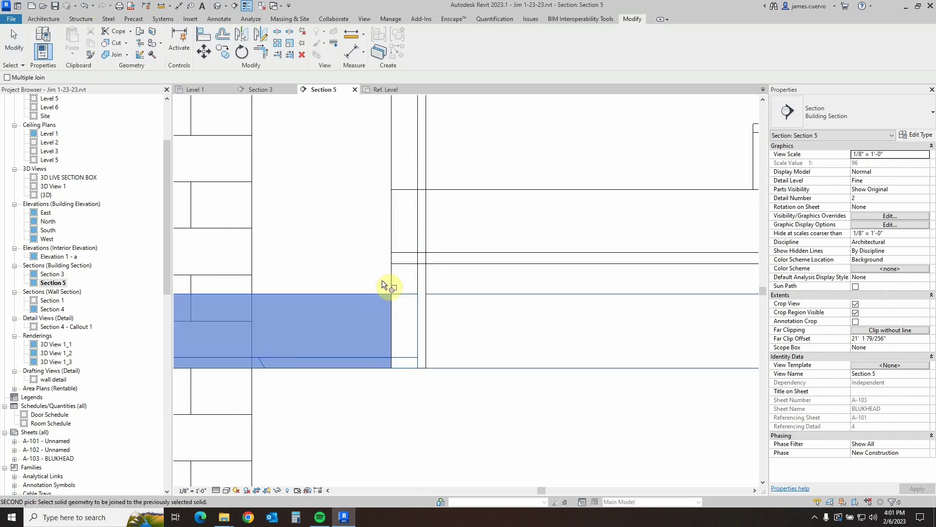
left_click(398, 280)
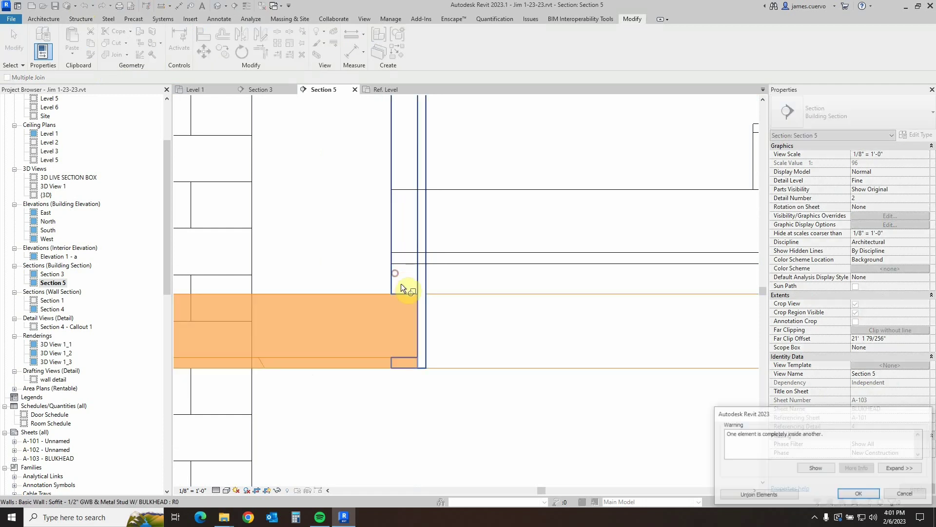
left_click(744, 495)
left_click(557, 460)
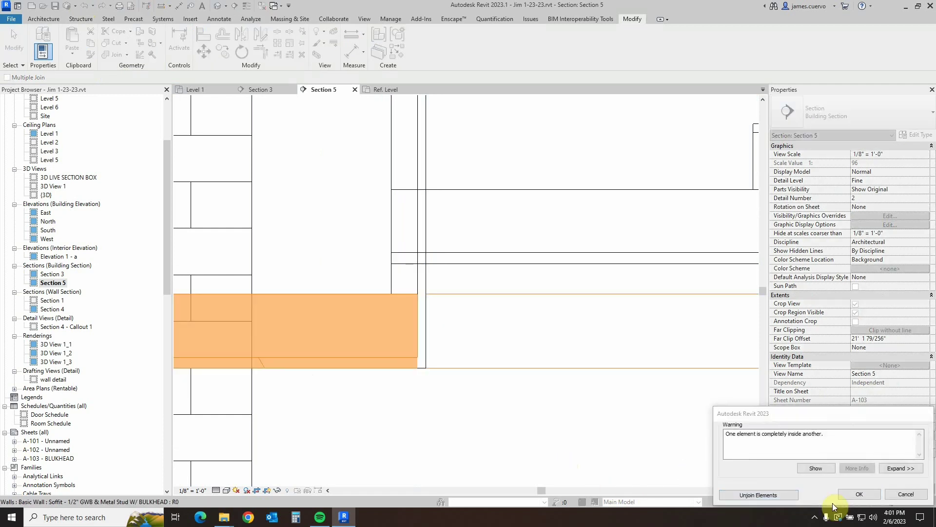
left_click(859, 494)
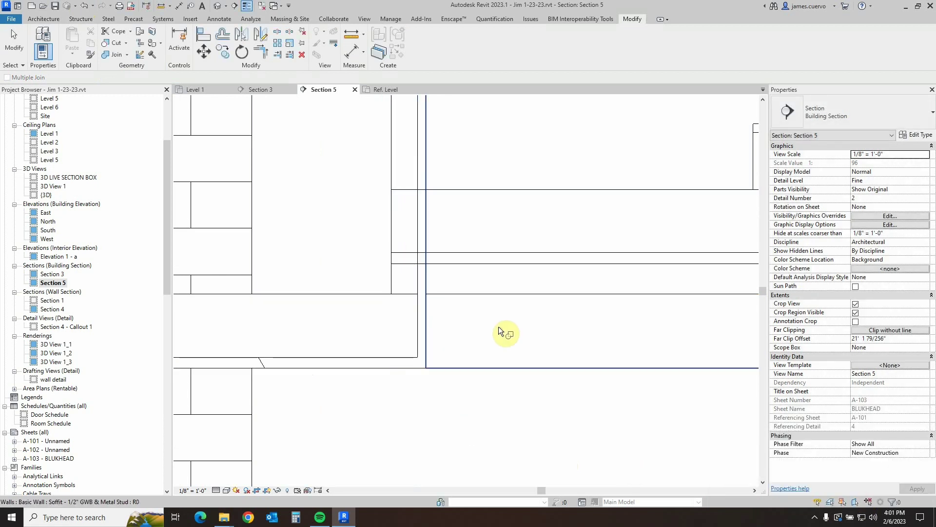
- Join the ceiling to the soffit wall again at the upper bulkhead area
middle_click_drag(502, 330, 415, 327)
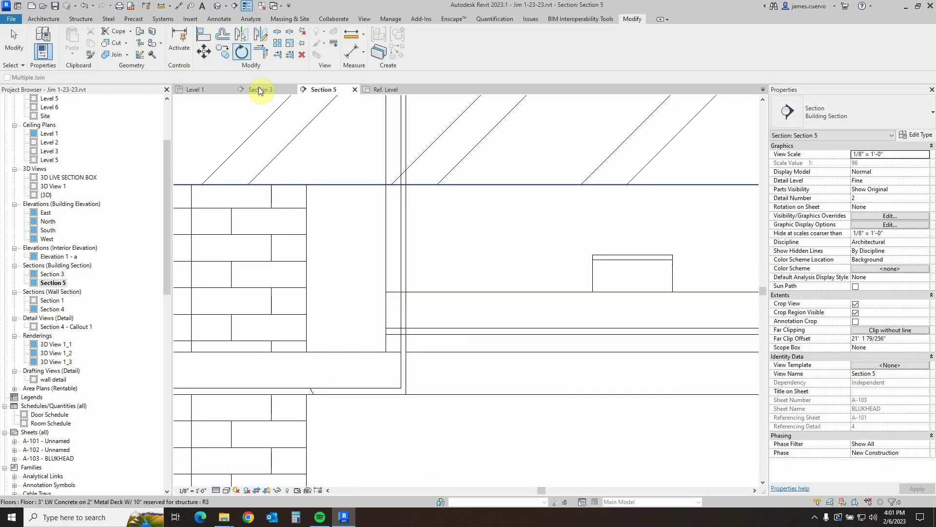
left_click(455, 331)
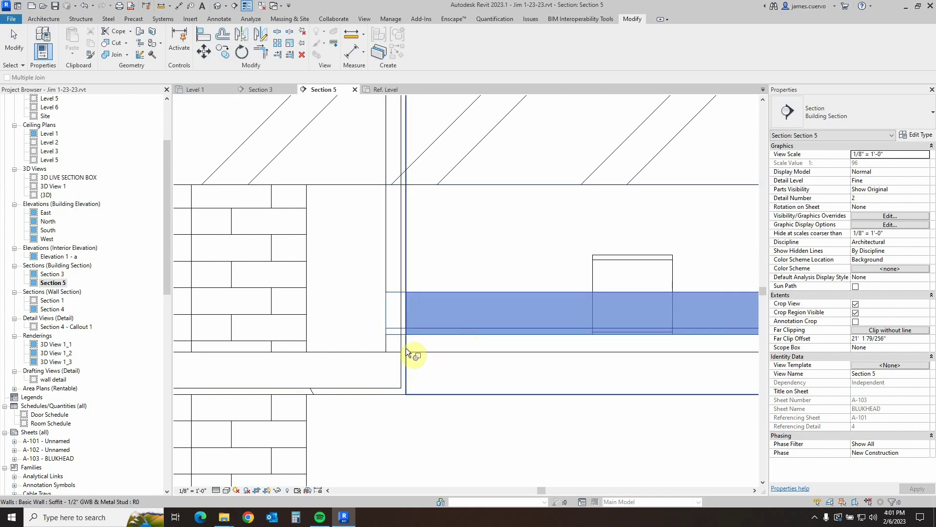
left_click(409, 347)
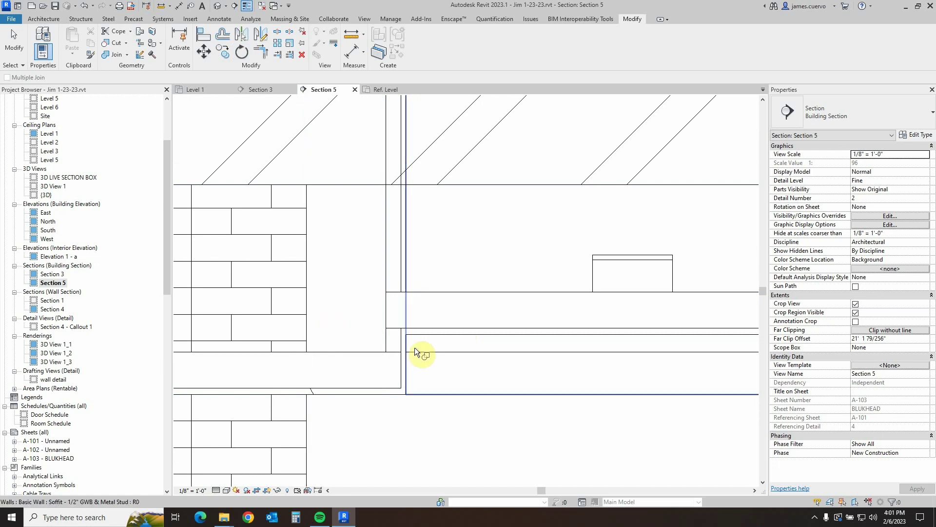
scroll(415, 347, "down", 3)
scroll(444, 350, "up", 1)
middle_click_drag(445, 350, 616, 334)
- Select the second soffit wall, nudge it left, and select the adjoining soffit wall
scroll(615, 328, "up", 2)
scroll(615, 327, "up", 2)
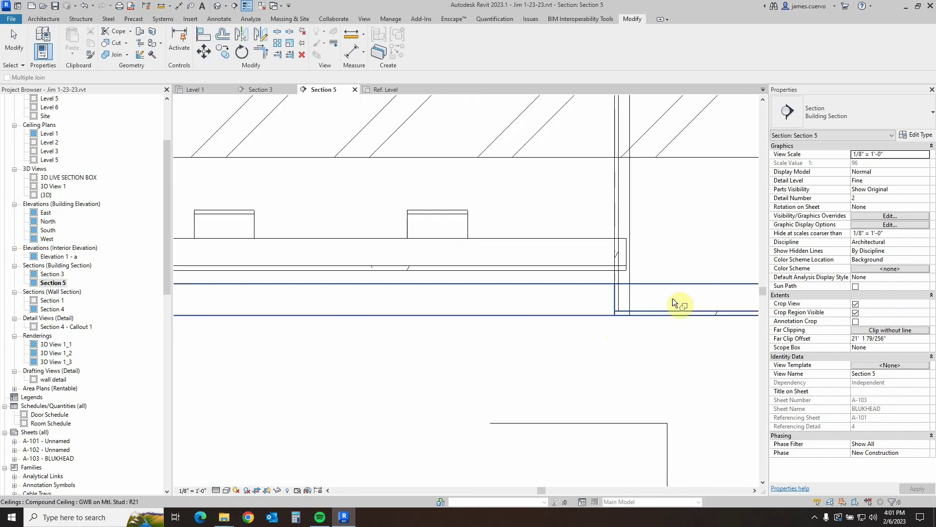
scroll(639, 283, "up", 2)
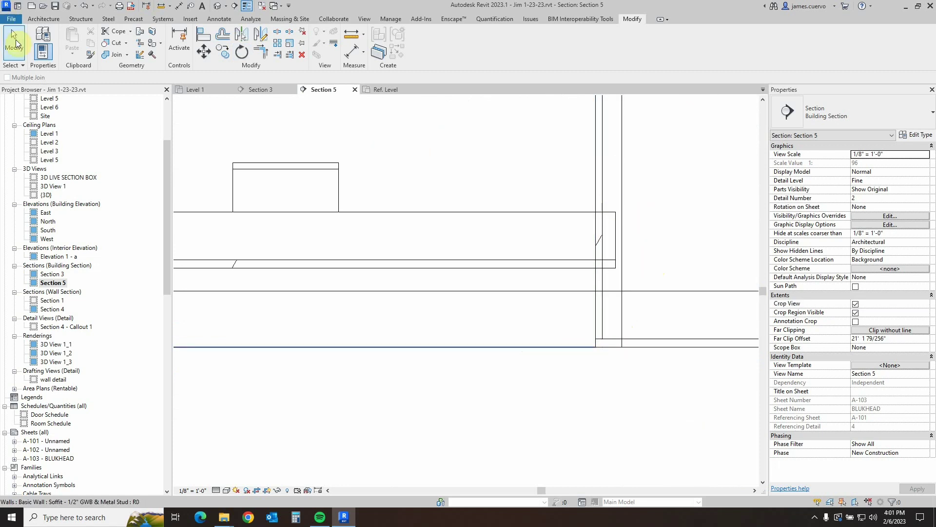
left_click(15, 43)
left_click(601, 191)
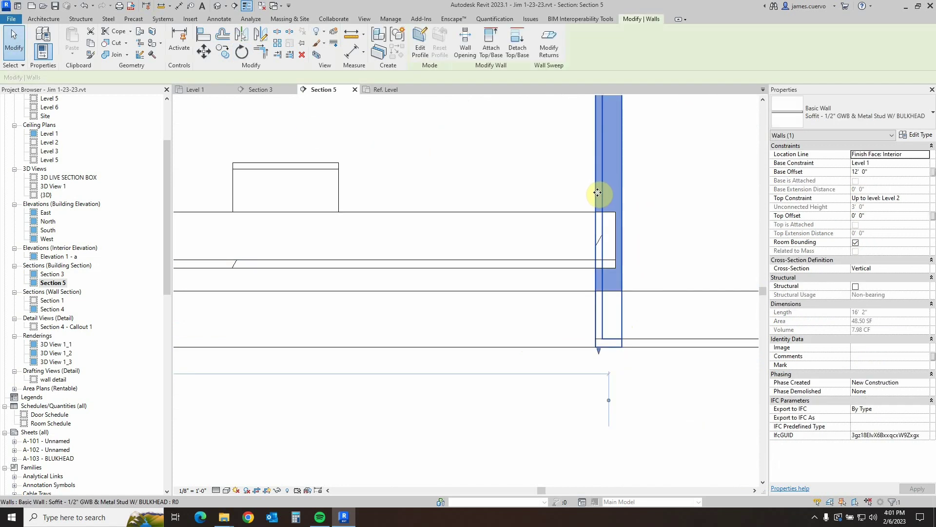
key("Left")
key("Left")
key("Left")
key("Left")
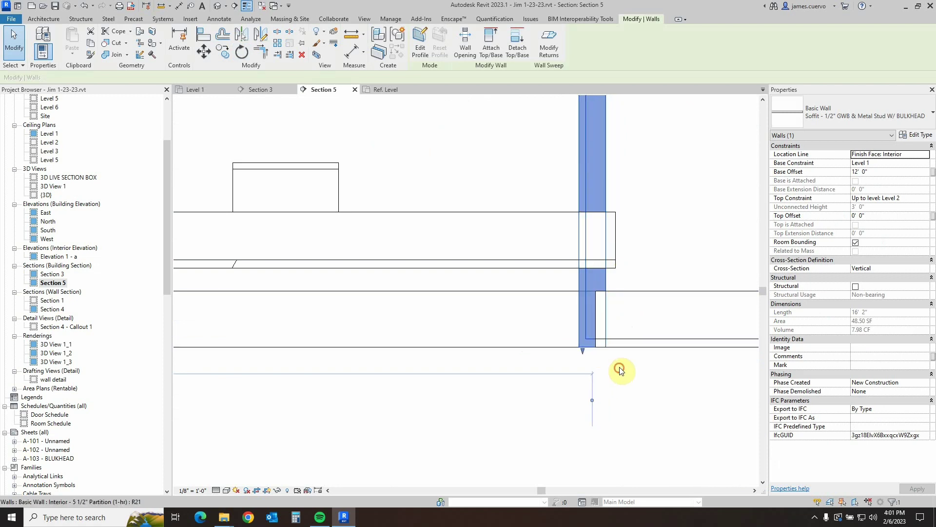
left_click(622, 373)
left_click(464, 151)
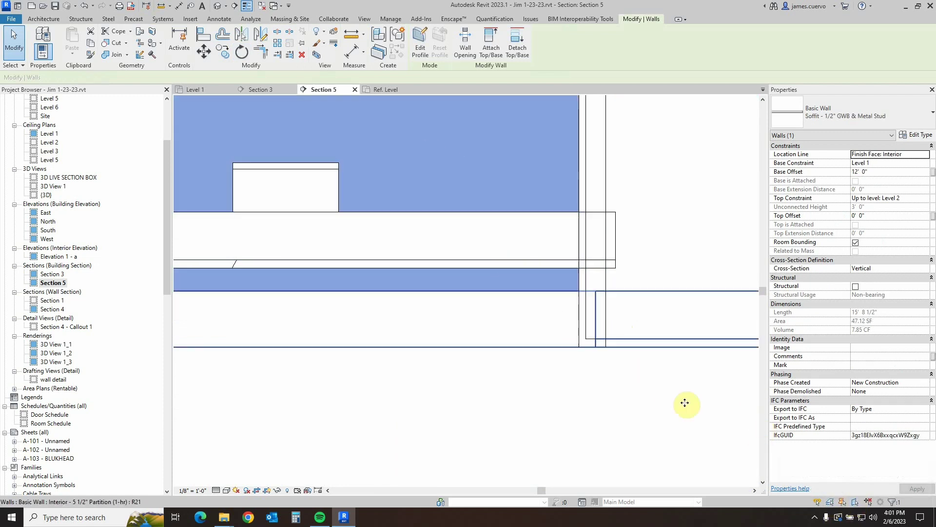
- Toggle Select by Face and align the soffit wall to the ceiling edge
left_click(856, 502)
scroll(559, 244, "up", 2)
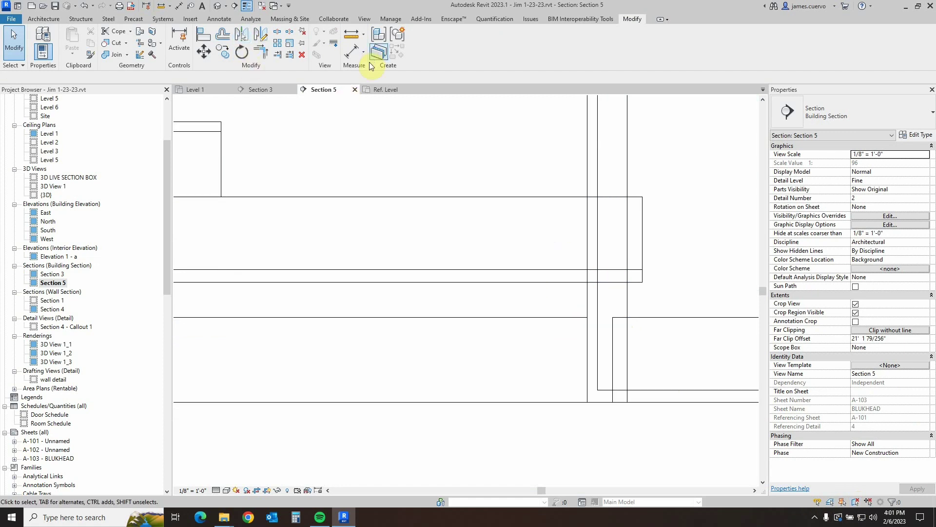
left_click(204, 35)
left_click(613, 367)
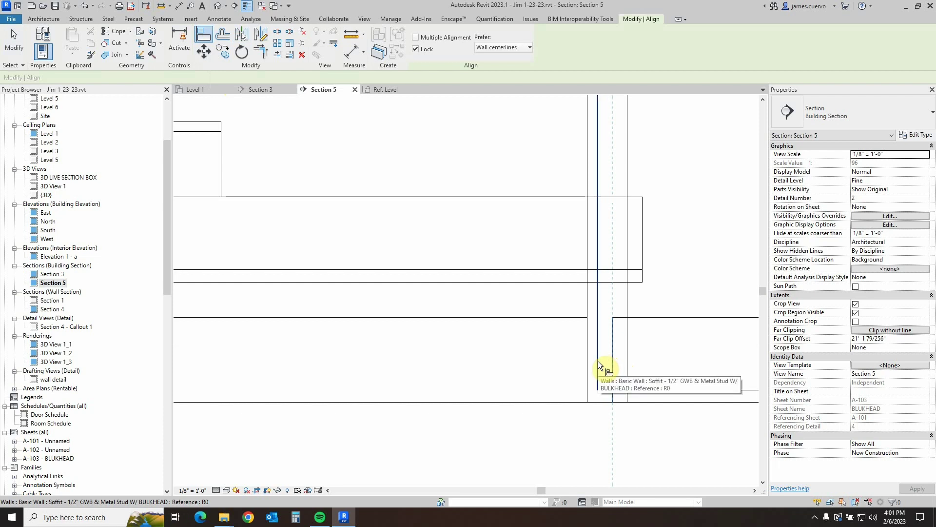
left_click(598, 361)
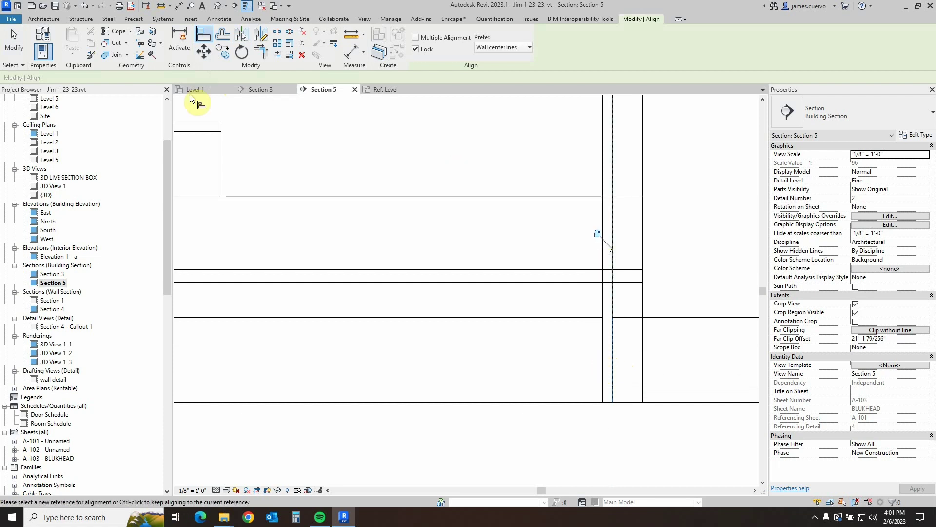
- Start Join Geometry on the soffit wall, cancel, and inspect the ceiling band
left_click(126, 55)
left_click(126, 67)
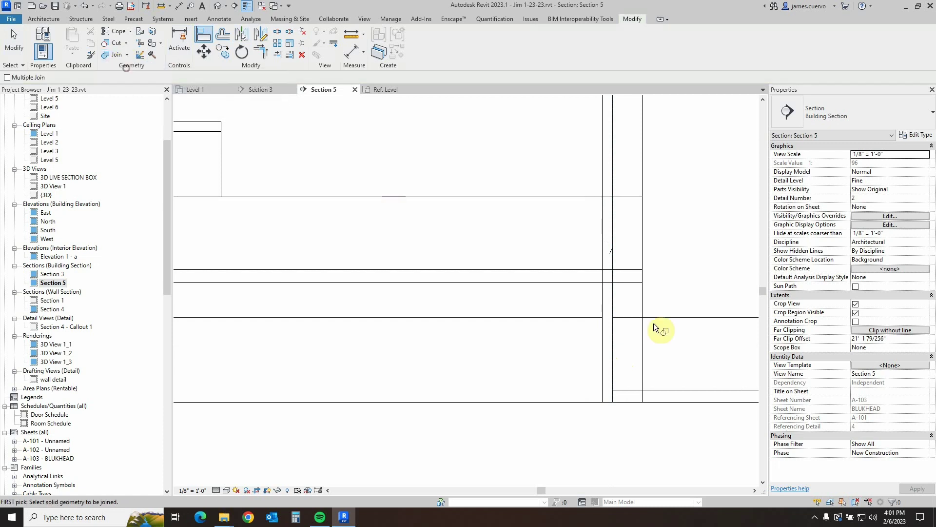
left_click(644, 294)
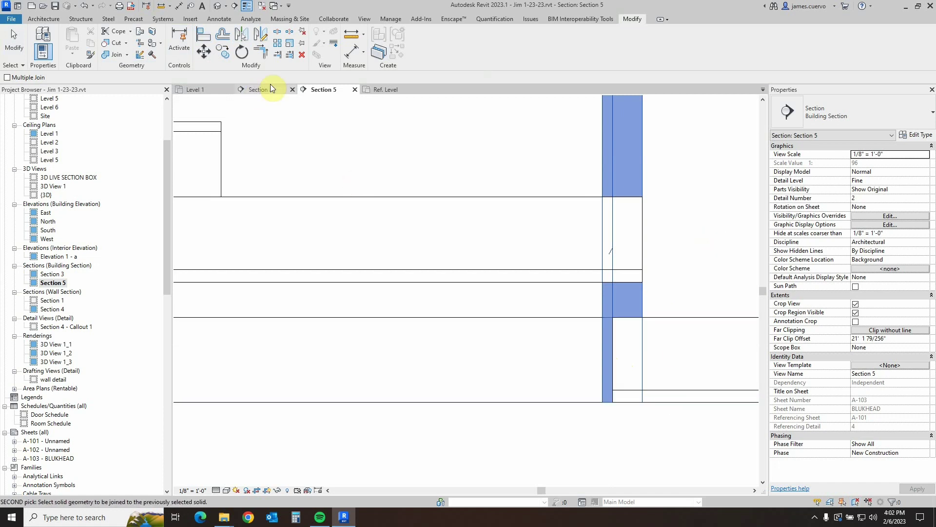
left_click(13, 51)
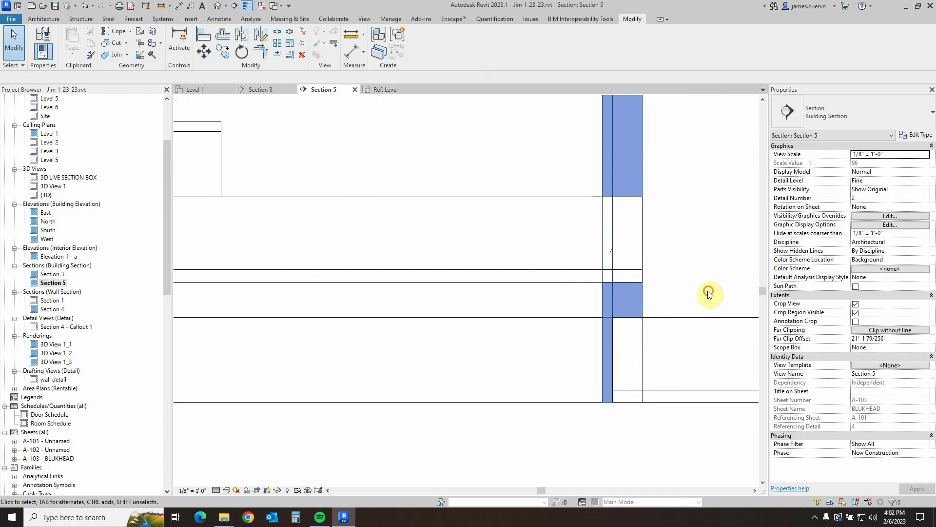
left_click(558, 271)
left_click(701, 417)
scroll(669, 443, "down", 2)
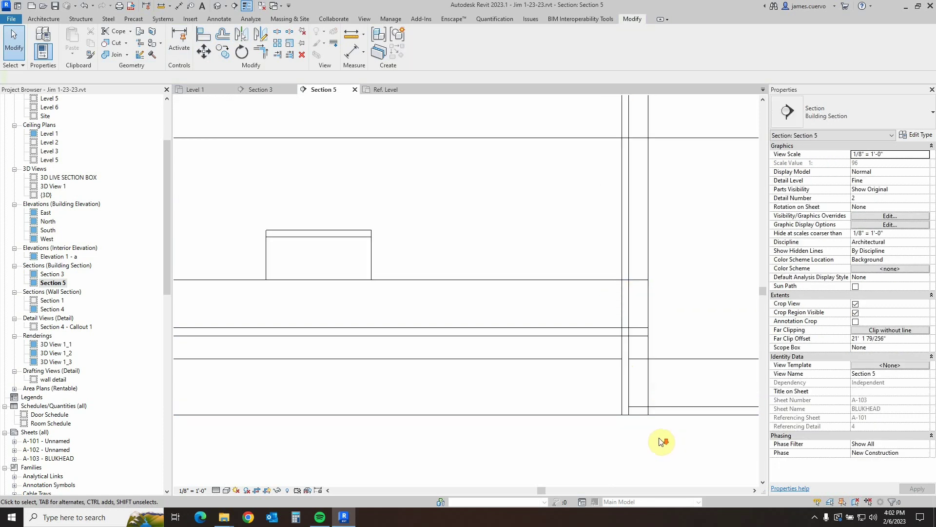
scroll(620, 429, "up", 2)
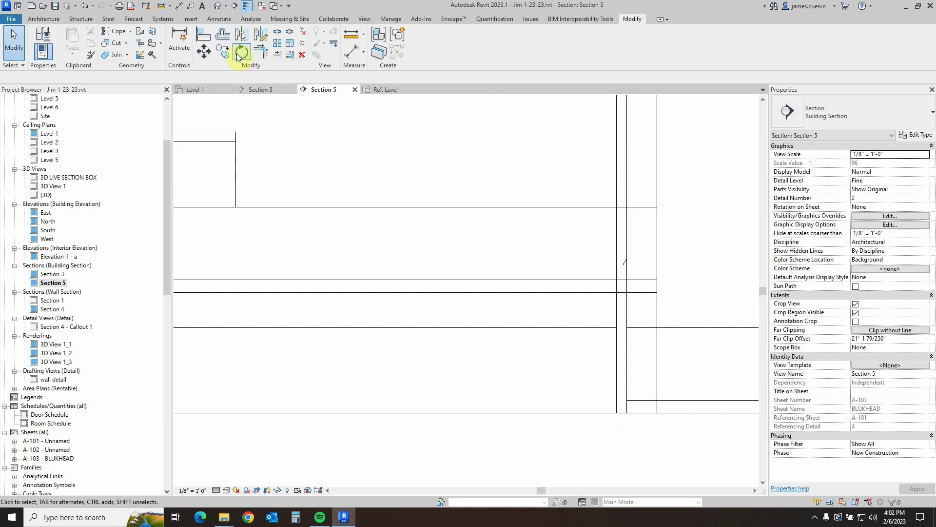
- Join the soffit wall to the ceiling on its right, dismissing the overlap warning
left_click(107, 54)
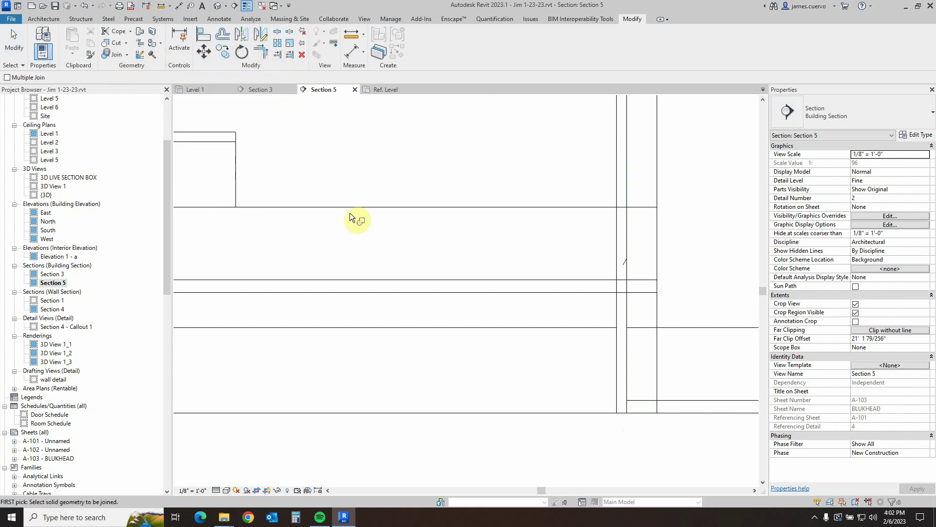
left_click(681, 328)
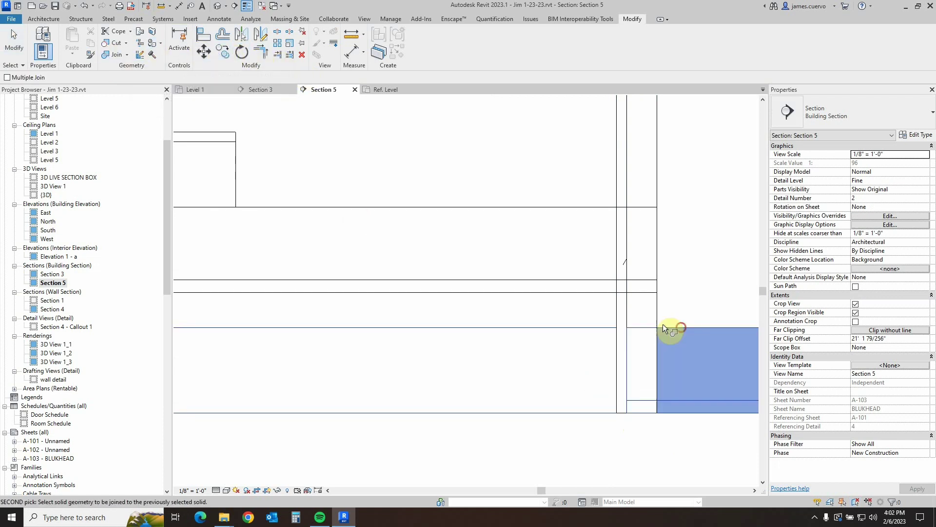
left_click(657, 314)
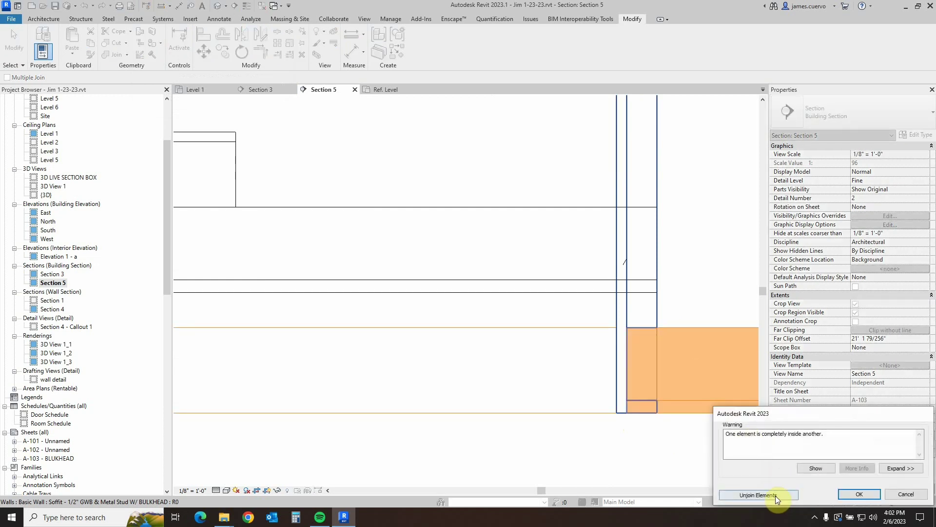
left_click(854, 493)
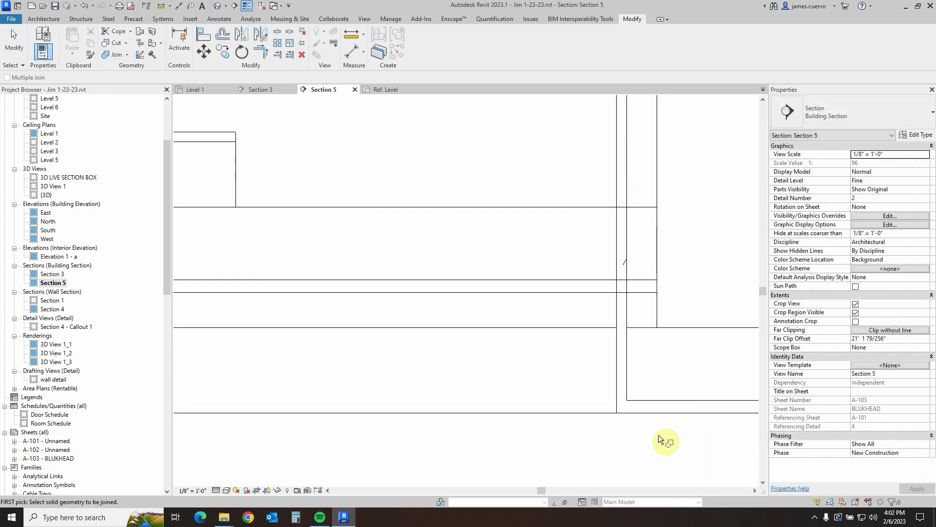
scroll(640, 402, "down", 5)
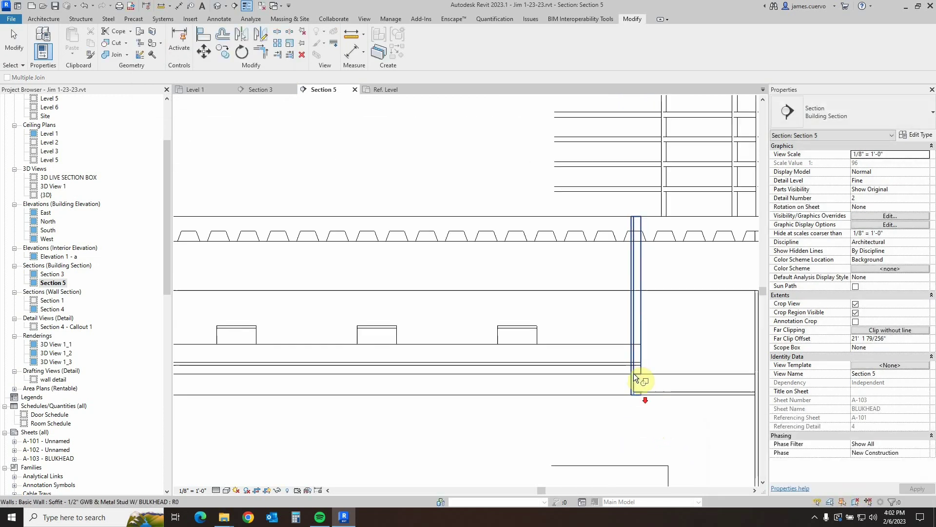
- Join the next soffit wall and the left soffit wall to their ceilings
middle_click_drag(640, 381, 569, 306)
scroll(717, 346, "up", 5)
left_click(570, 305)
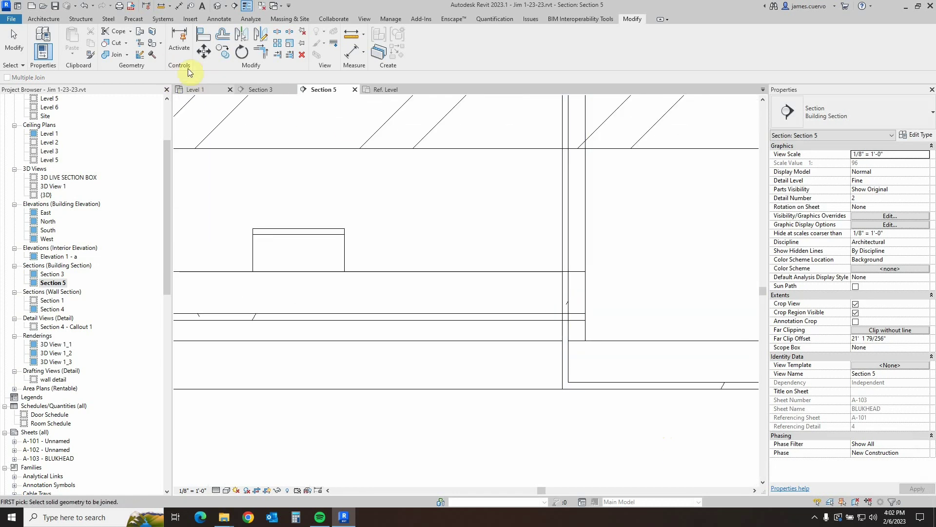
left_click(525, 318)
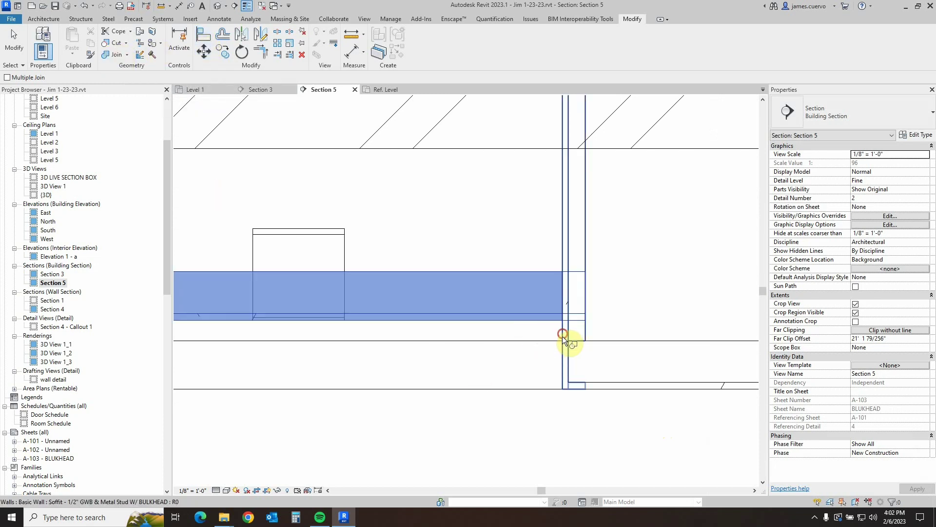
left_click(563, 335)
scroll(534, 284, "down", 3)
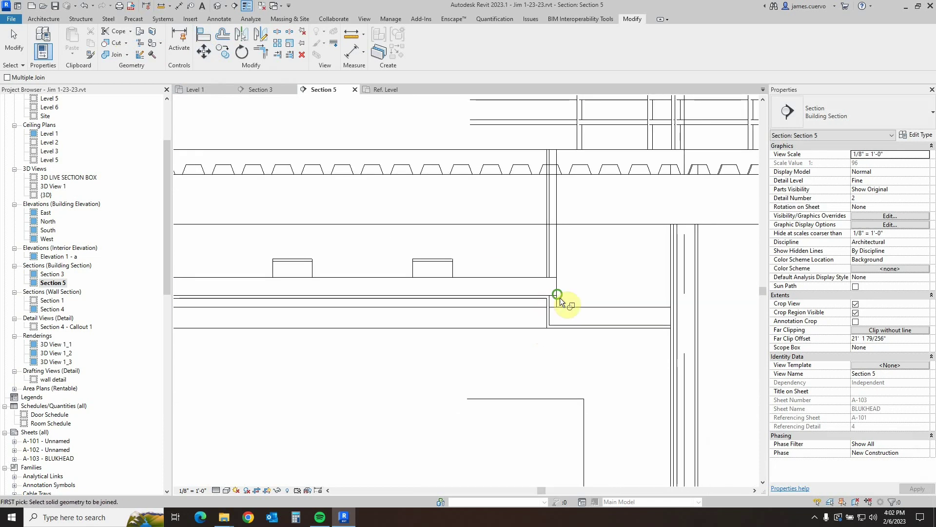
scroll(578, 323, "down", 3)
scroll(485, 322, "up", 5)
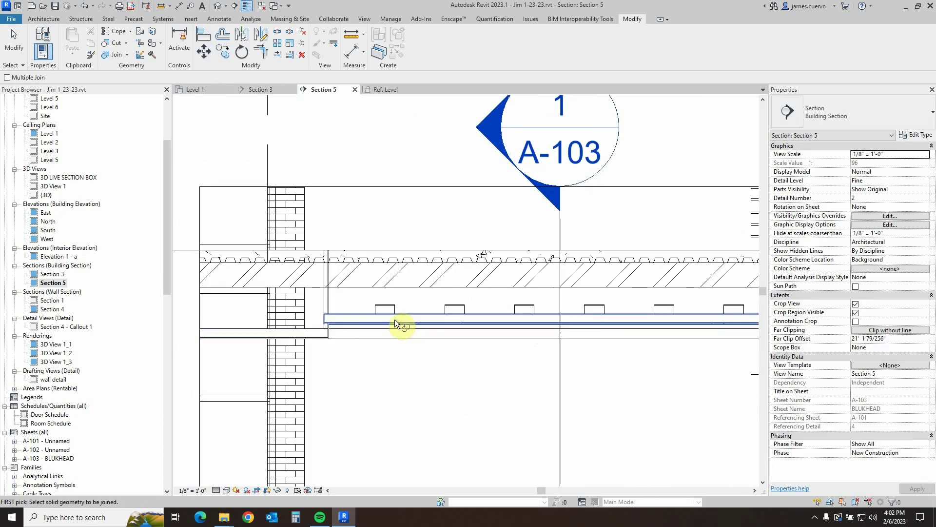
scroll(339, 306, "up", 3)
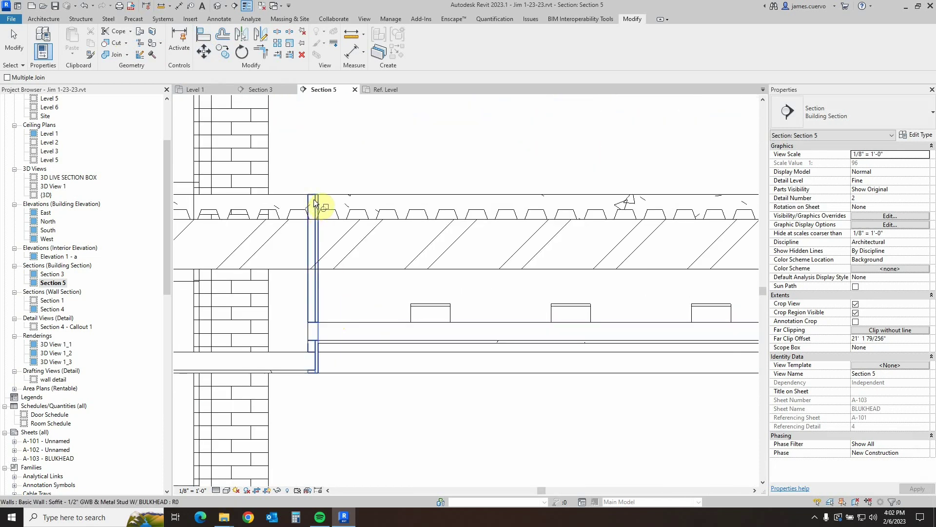
left_click(324, 266)
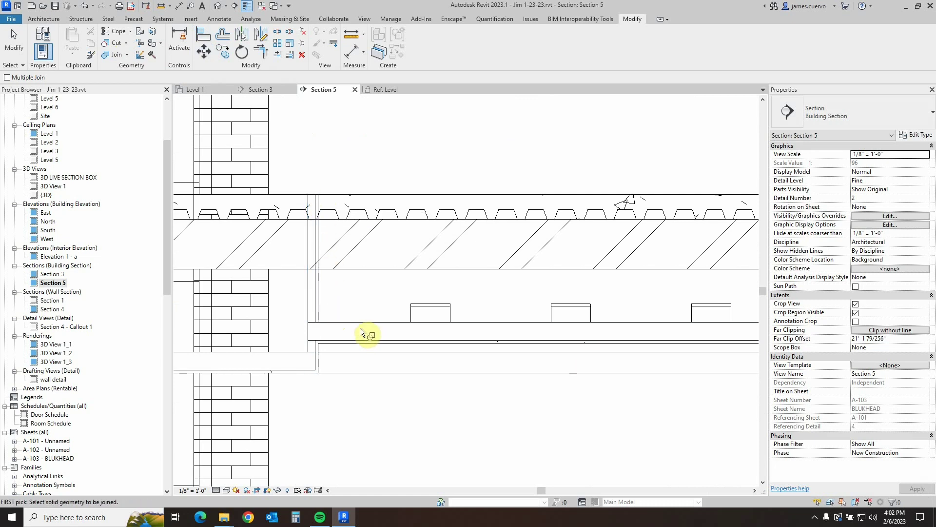
- Drag the left soffit wall's top down to the ceiling
key("Escape")
left_click(316, 287)
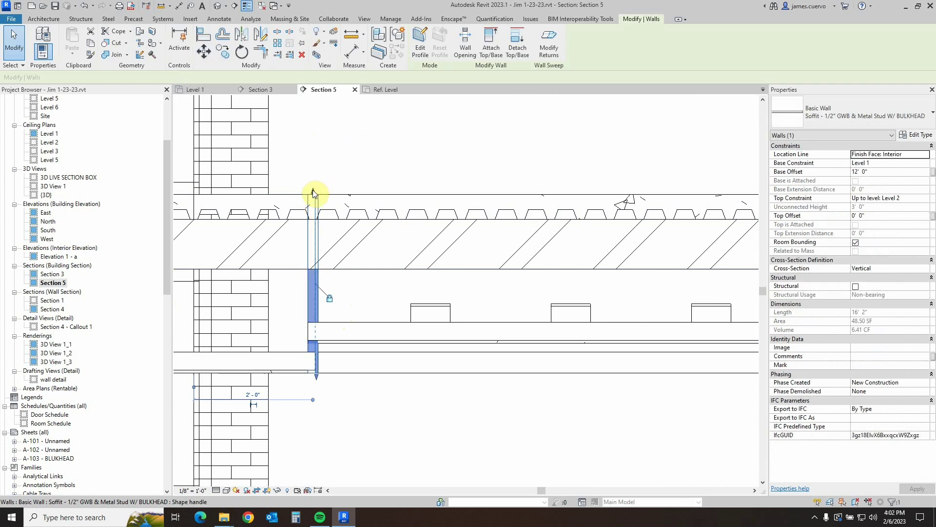
left_click_drag(313, 194, 313, 272)
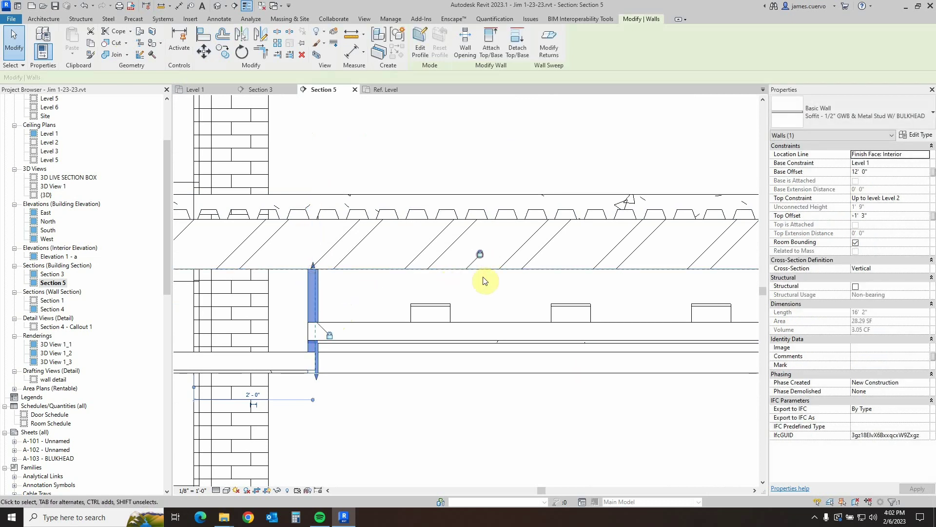
left_click(496, 304)
- Attach the other bulkhead soffit wall's top to the ceiling, then check the section
scroll(504, 307, "down", 3)
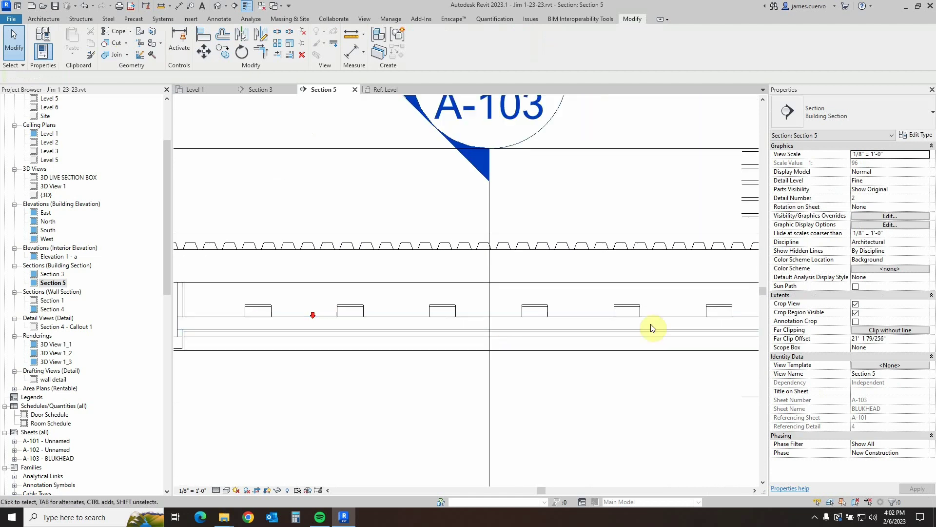
middle_click_drag(652, 327, 426, 320)
scroll(584, 305, "up", 3)
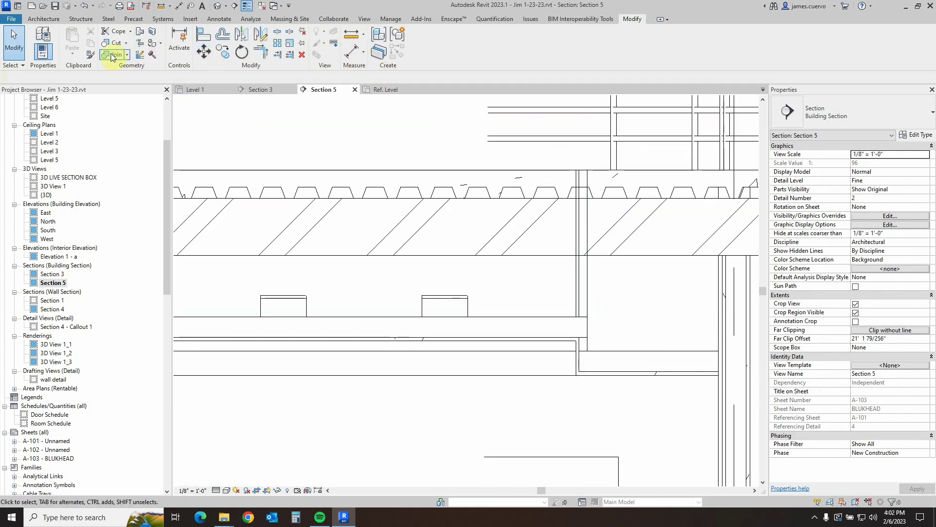
left_click(581, 279)
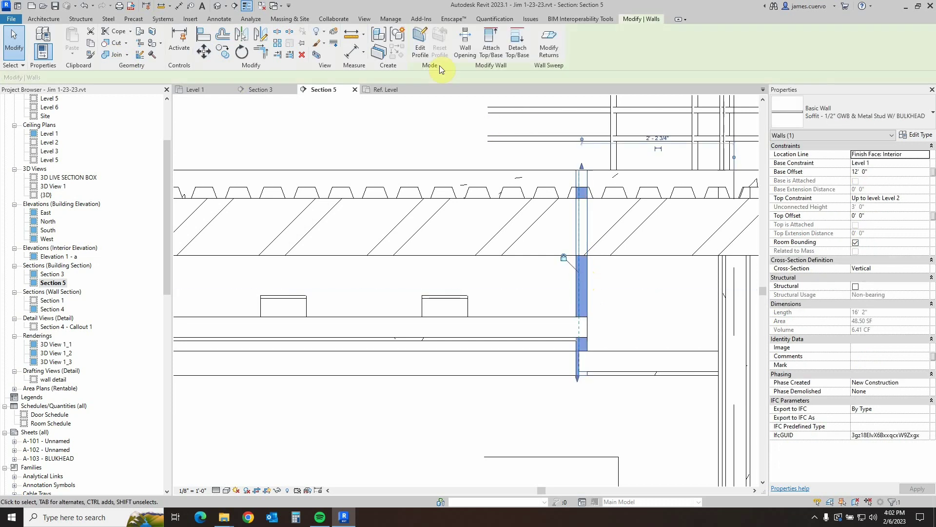
left_click(489, 51)
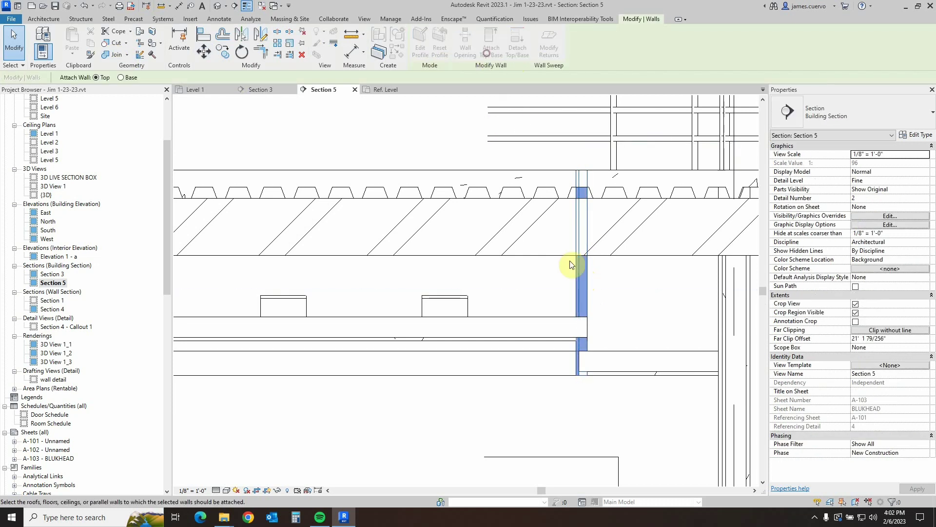
left_click(567, 318)
key("Escape")
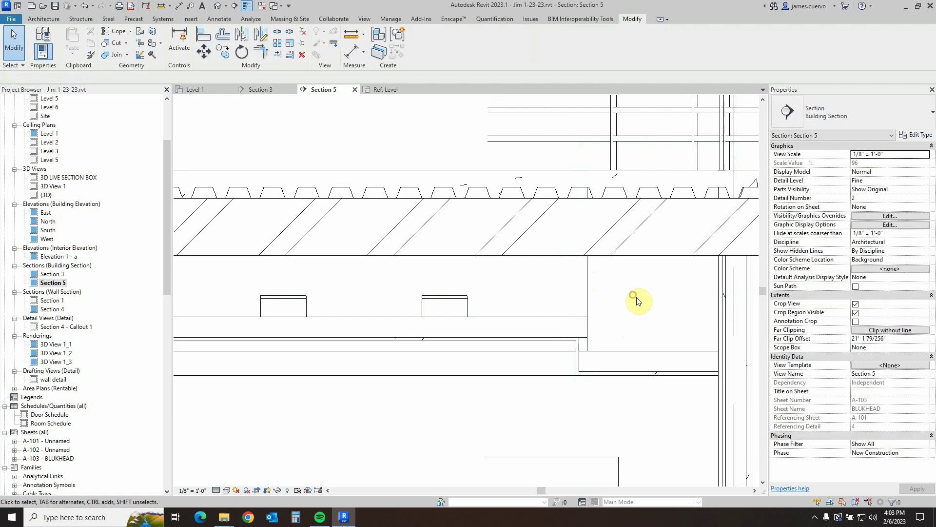
scroll(642, 299, "down", 2)
middle_click_drag(642, 299, 537, 274)
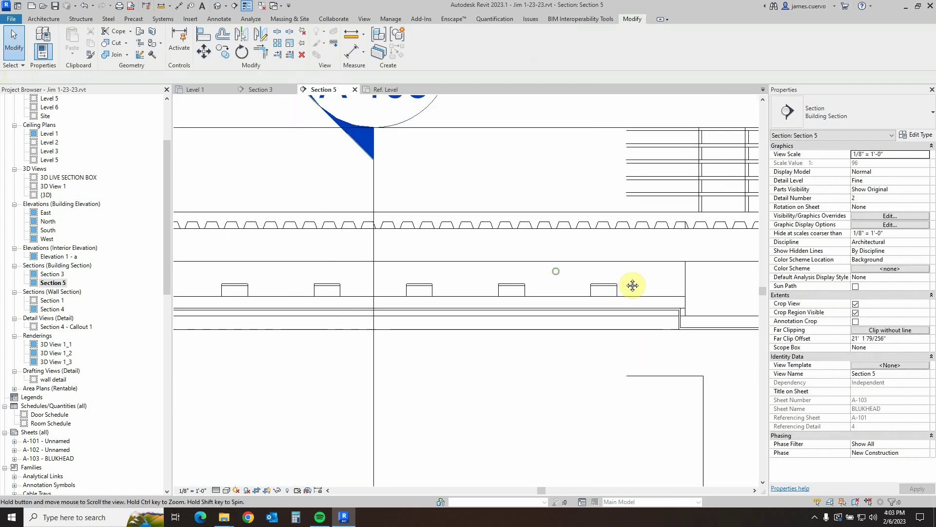
scroll(632, 286, "down", 3)
scroll(278, 307, "up", 5)
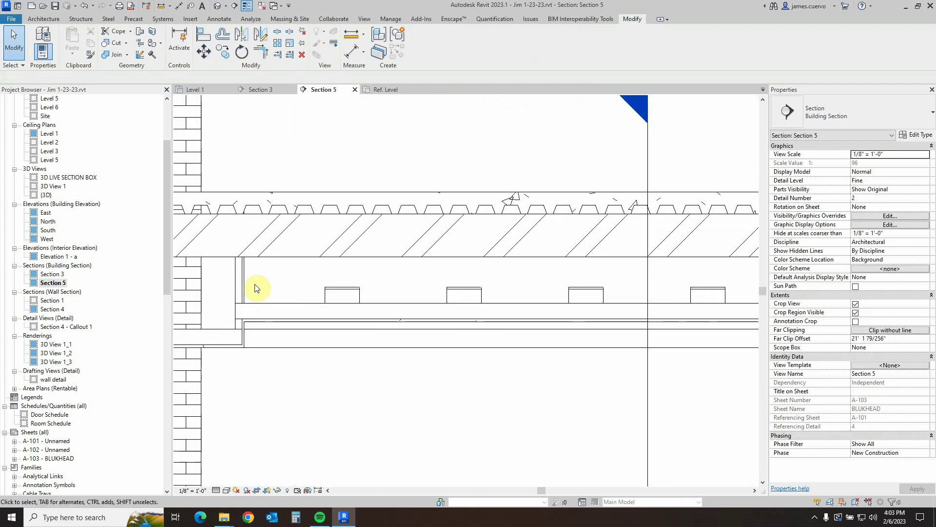
scroll(342, 293, "down", 2)
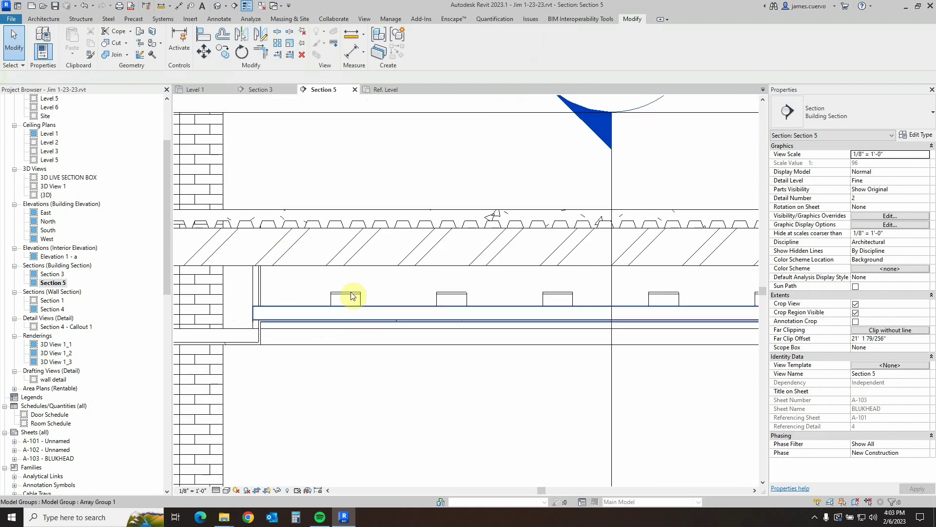
- Go to Section 3 and nudge the soffit wall slightly right
left_click(256, 88)
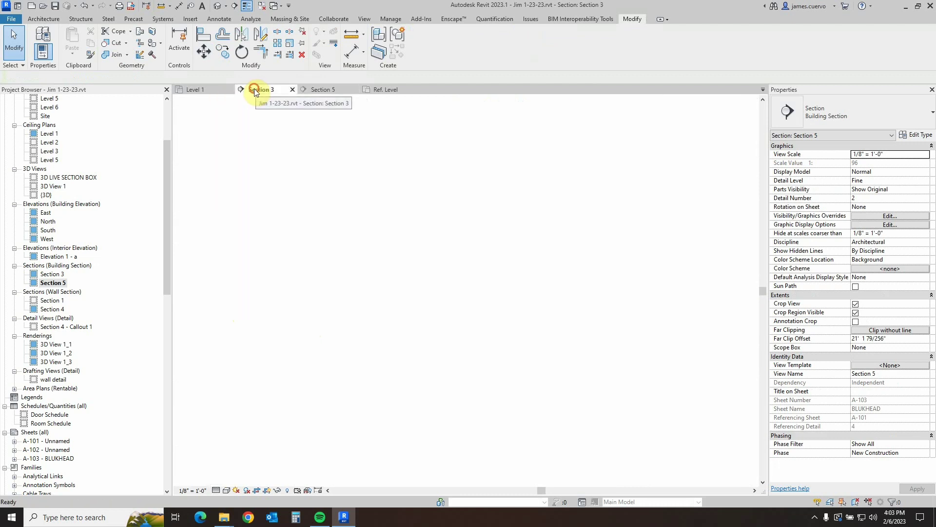
scroll(233, 338, "up", 5)
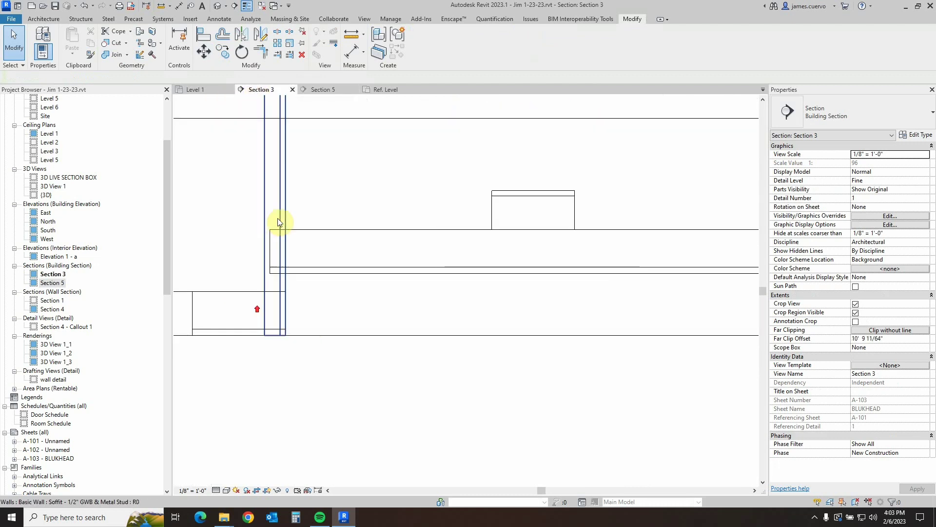
left_click(282, 208)
key("Right")
key("Right")
key("Right")
key("Right")
key("Right")
key("Right")
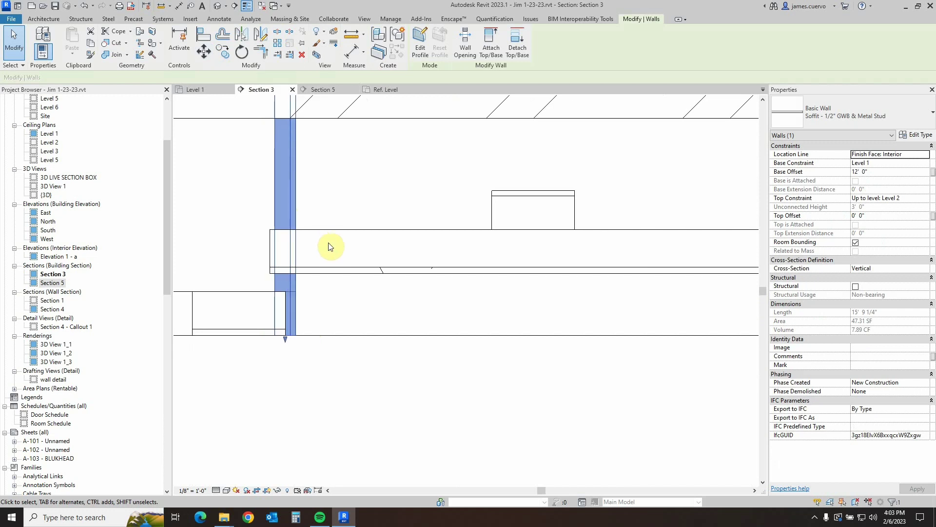
left_click(351, 217)
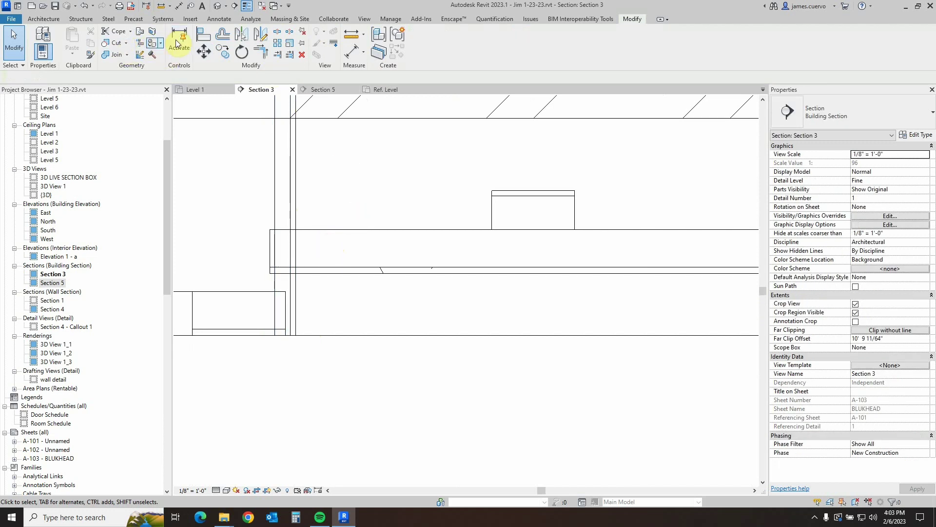
- Align the soffit wall face onto the adjacent reference line
left_click(206, 34)
scroll(280, 317, "up", 2)
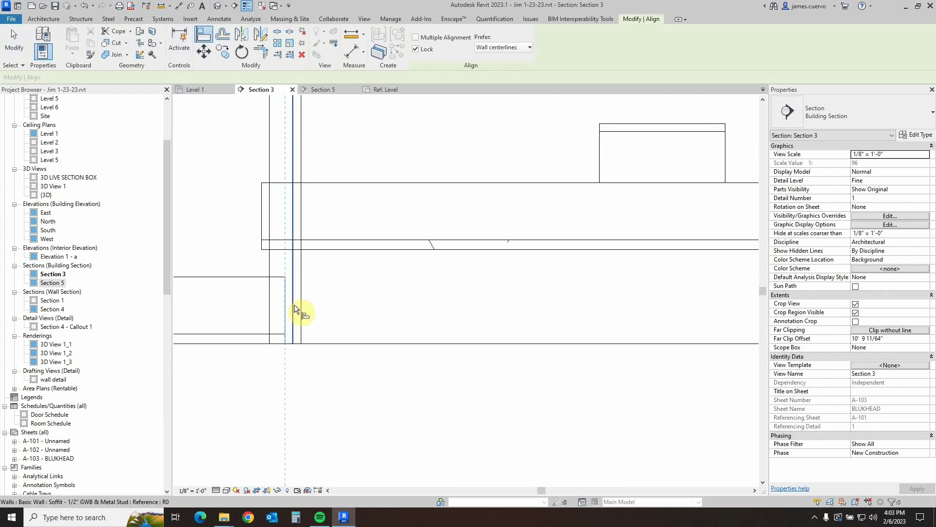
left_click(294, 304)
scroll(454, 336, "down", 2)
middle_click_drag(452, 334, 276, 332)
scroll(502, 335, "down", 3)
scroll(464, 319, "up", 5)
- Align the vertical soffit wall to the reference line at the lower junction
key("Escape")
left_click(469, 285)
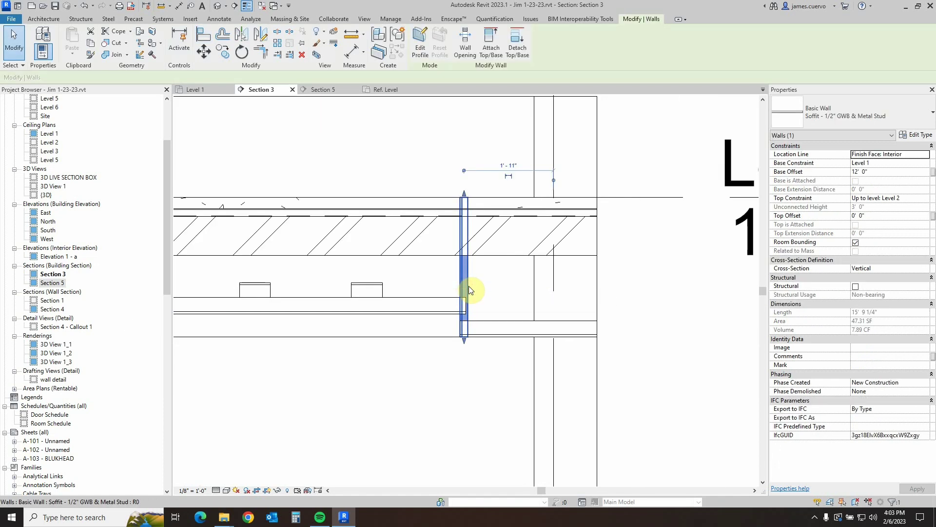
scroll(422, 243, "up", 3)
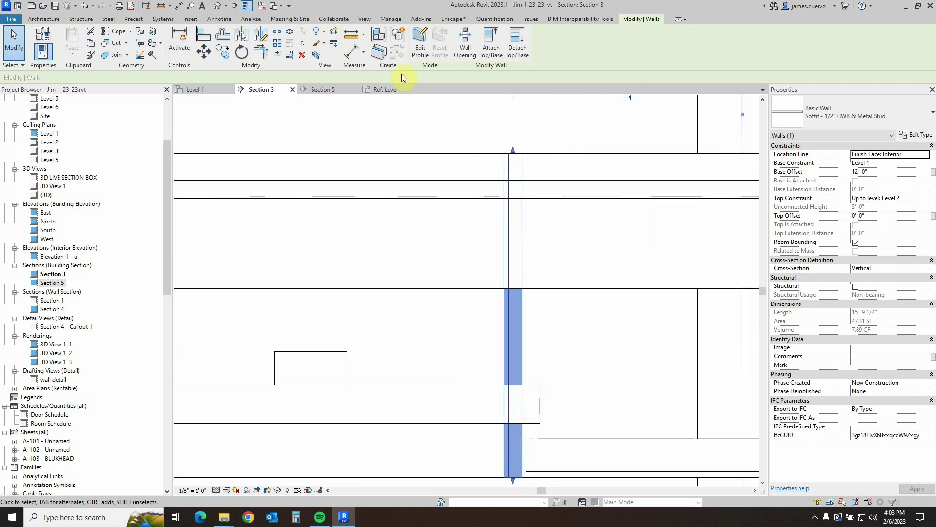
left_click(218, 43)
scroll(521, 460, "up", 2)
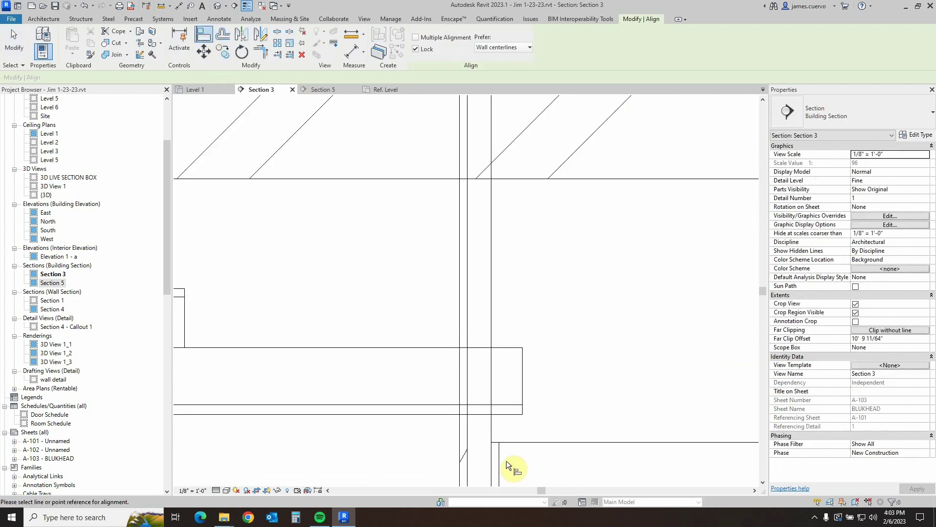
left_click(500, 459)
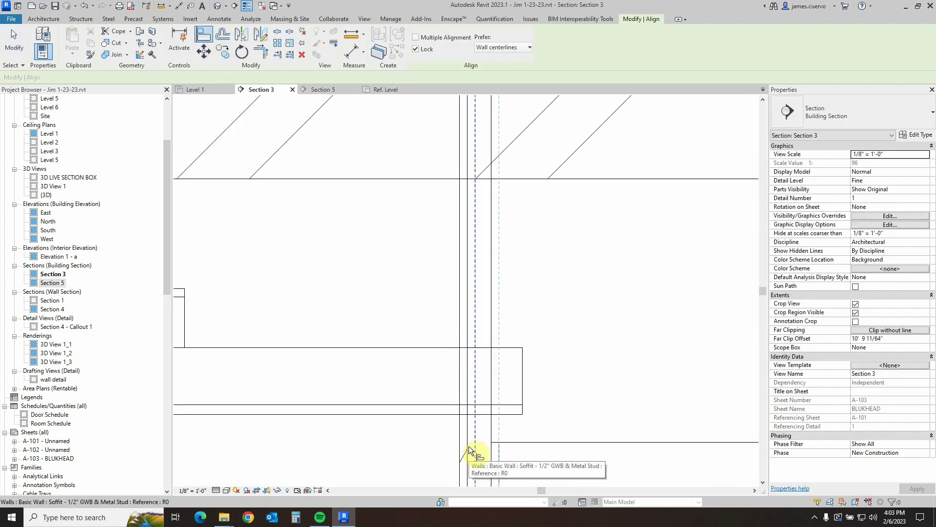
left_click(470, 445)
scroll(543, 414, "down", 4)
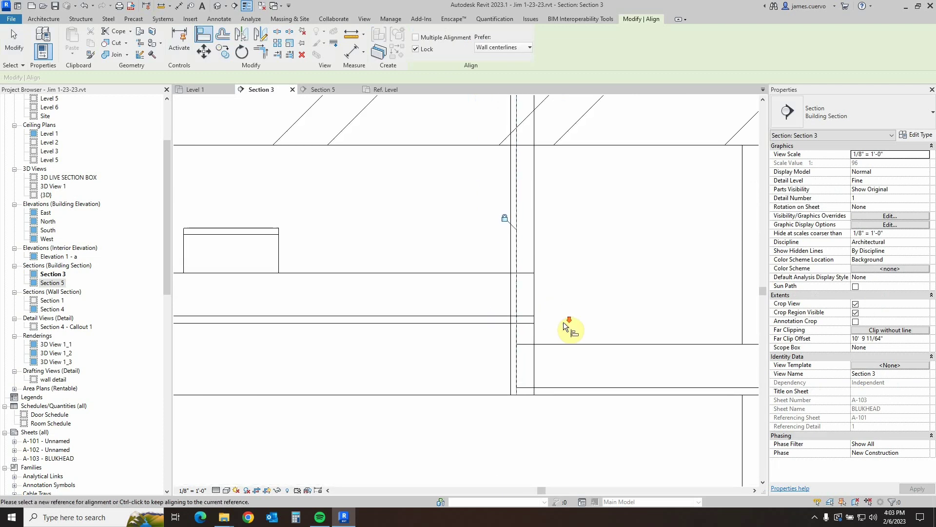
scroll(585, 342, "down", 3)
scroll(371, 366, "up", 5)
scroll(385, 370, "up", 2)
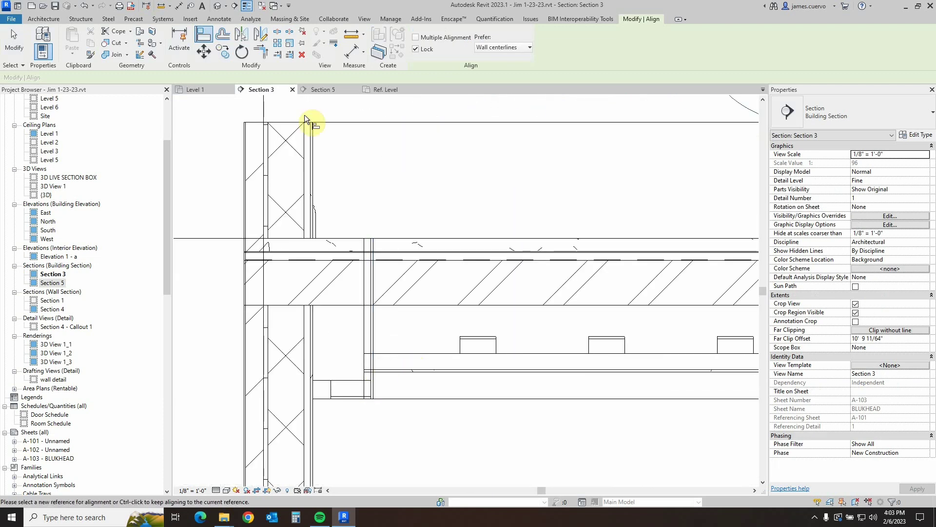
- Join the first strip and the floor strip to the soffit wall in Section 3
left_click(127, 54)
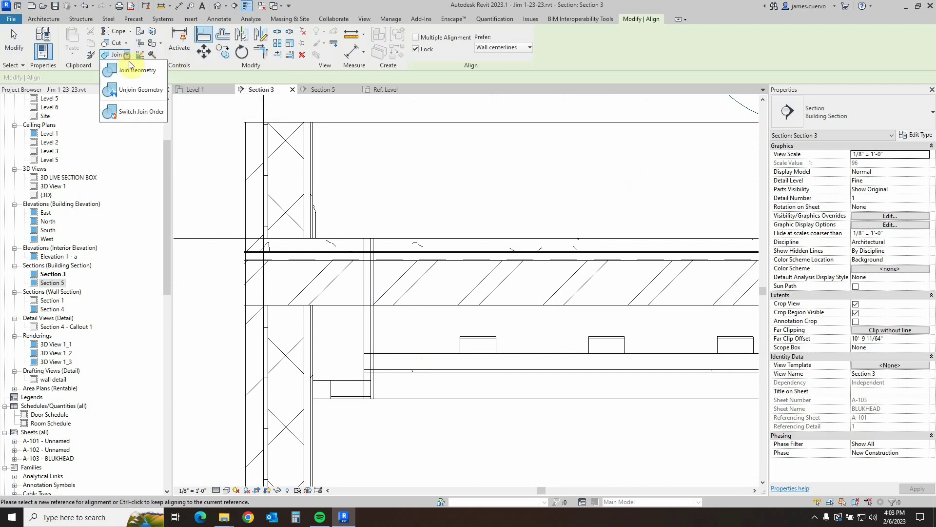
left_click(131, 71)
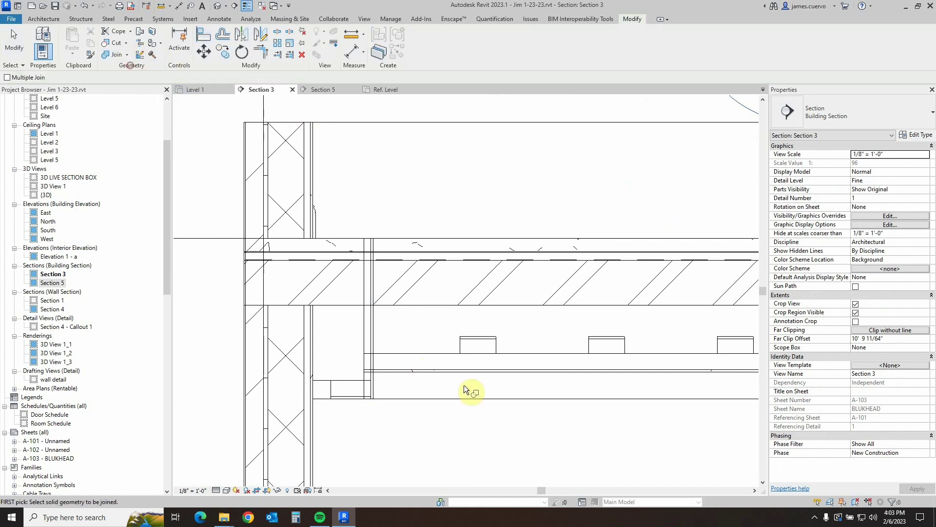
left_click(336, 386)
left_click(370, 337)
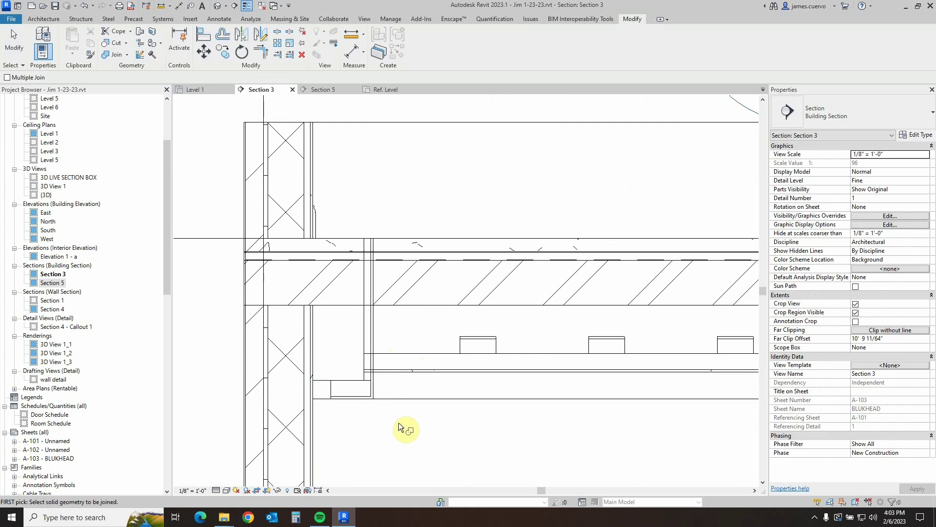
scroll(435, 422, "down", 3)
scroll(309, 387, "up", 8)
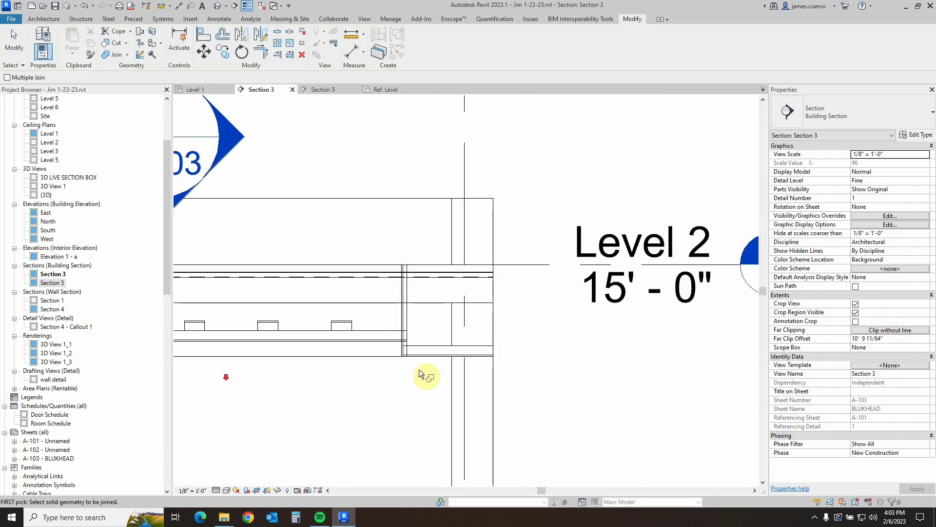
left_click(429, 358)
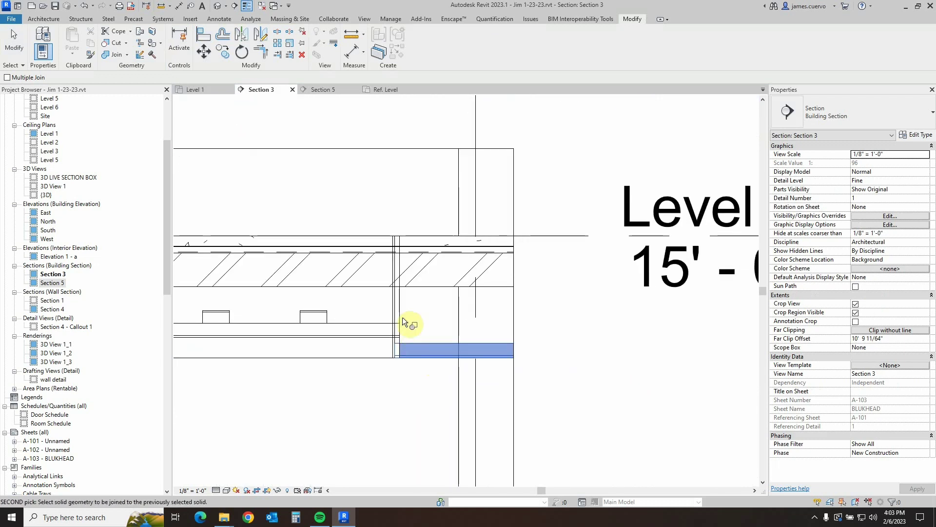
left_click(401, 312)
- Join the ceiling strips at both bulkhead ends to the soffit walls
scroll(400, 363, "down", 3)
scroll(268, 355, "up", 4)
left_click(275, 322)
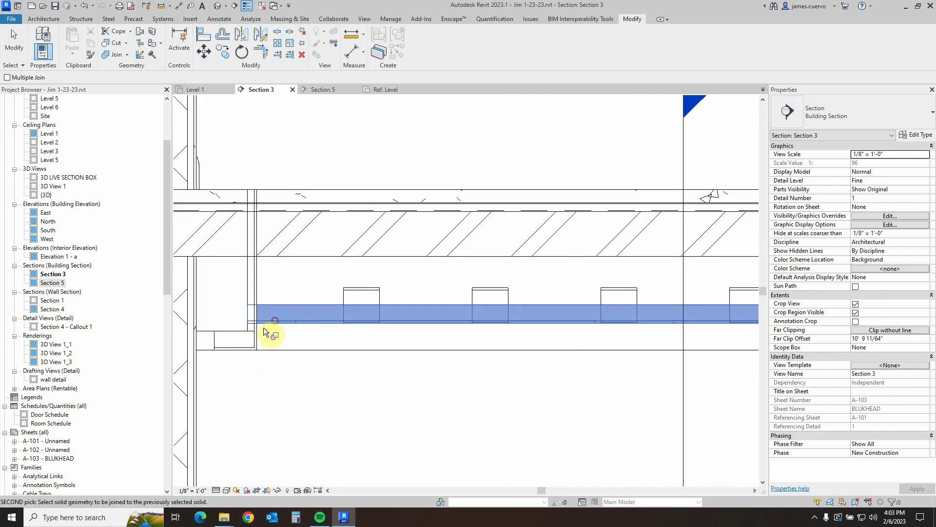
left_click(258, 330)
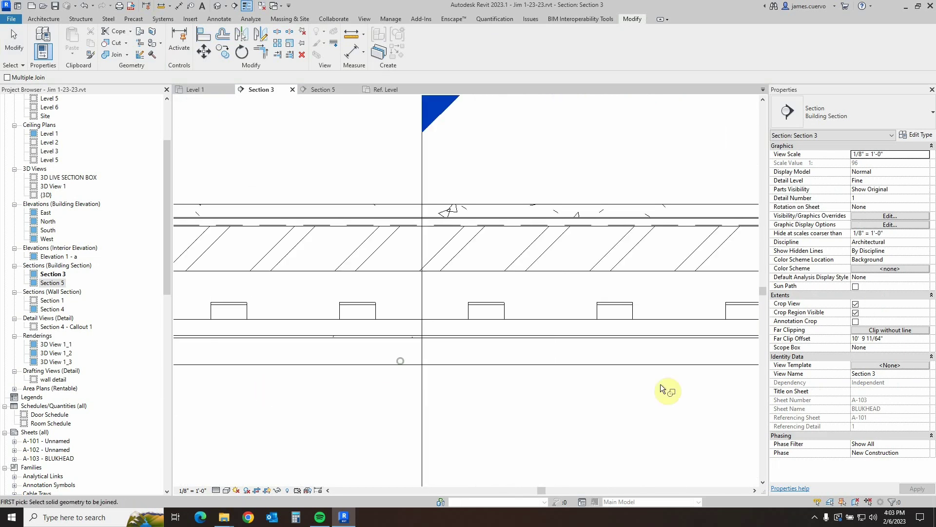
middle_click_drag(664, 388, 234, 362)
left_click(357, 317)
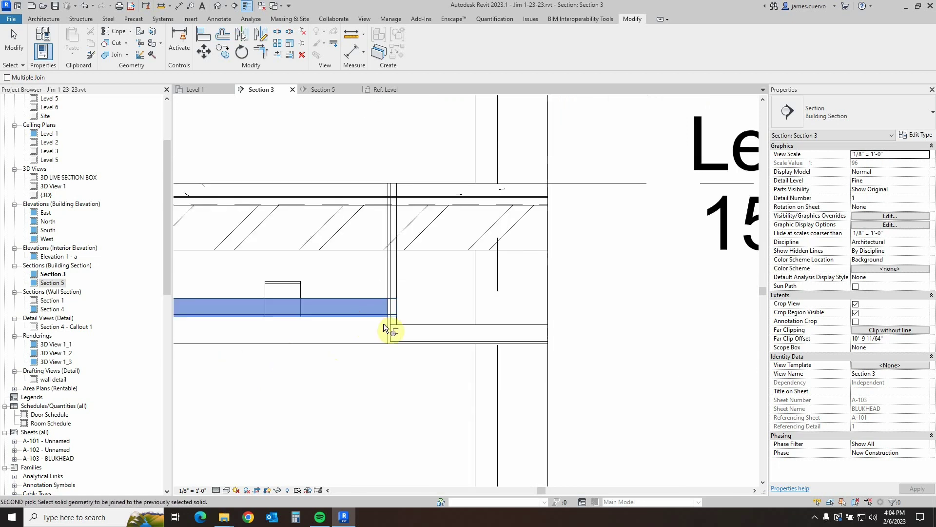
left_click(389, 326)
- Drag the soffit wall's top end down to the floor line
key("Escape")
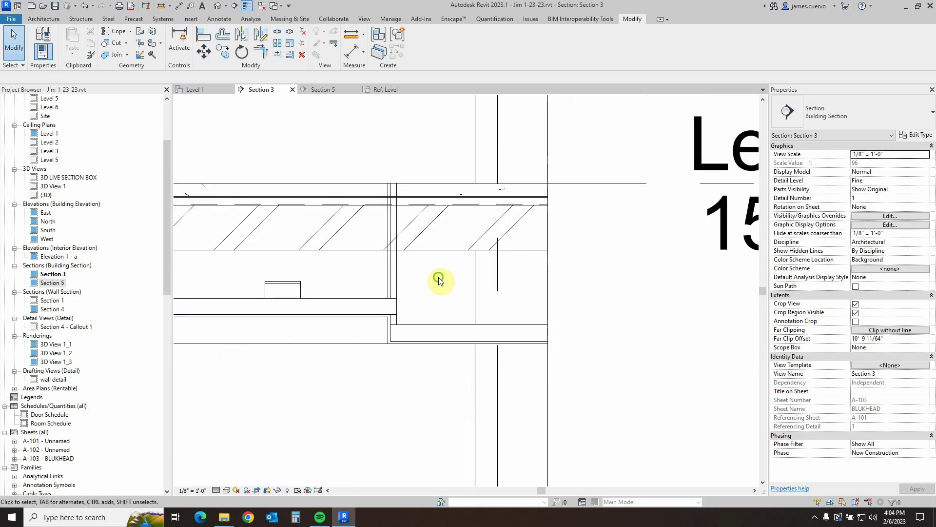
scroll(439, 278, "down", 2)
middle_click_drag(438, 278, 533, 287)
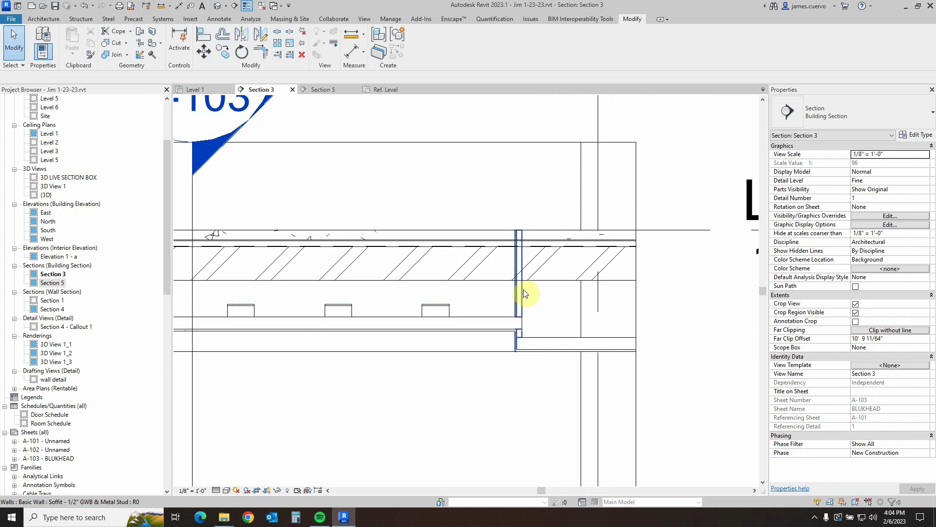
left_click(522, 289)
left_click_drag(520, 228, 502, 287)
scroll(341, 292, "down", 2)
key("Escape")
- Raise the soffit wall's top slightly so it sits at a -1' 3" offset below Level 2
scroll(220, 295, "down", 1)
left_click(219, 297)
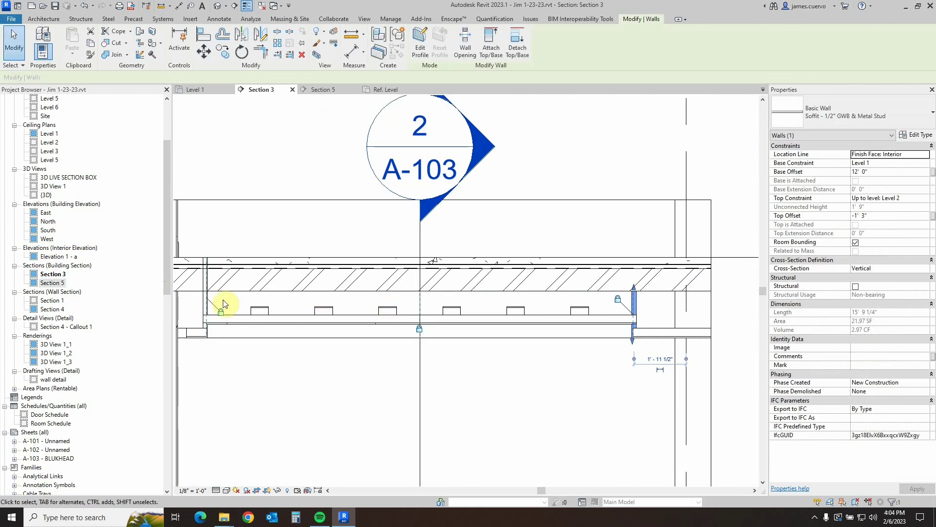
left_click_drag(203, 295, 265, 228)
left_click(265, 227)
scroll(638, 376, "up", 5)
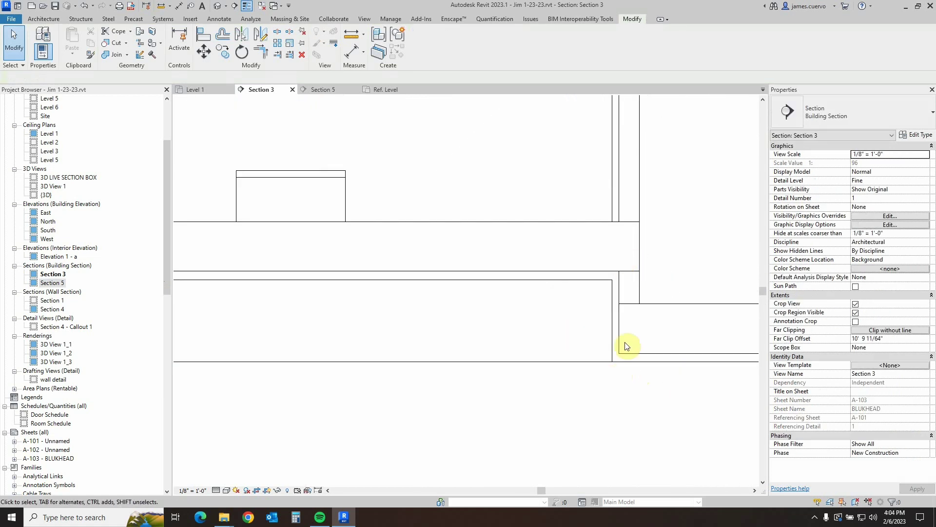
middle_click_drag(703, 372, 549, 359)
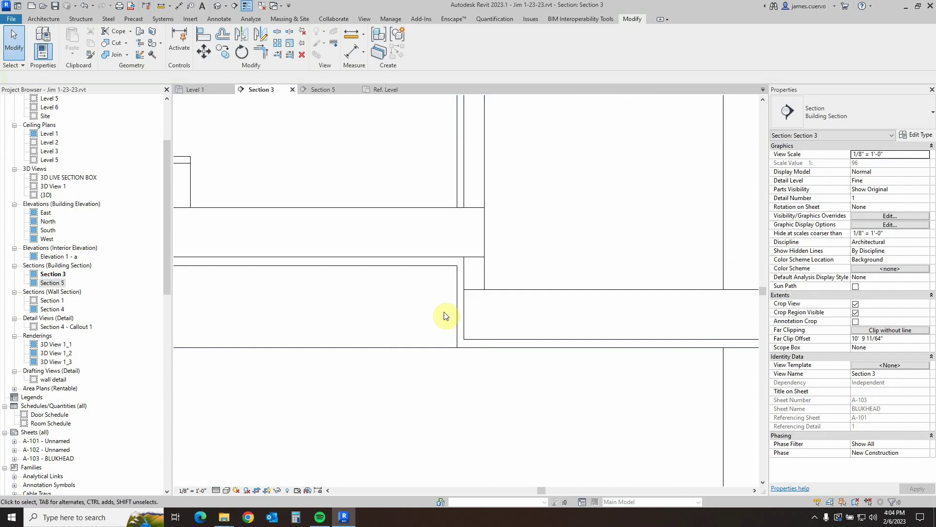
scroll(636, 378, "down", 1)
scroll(639, 380, "down", 1)
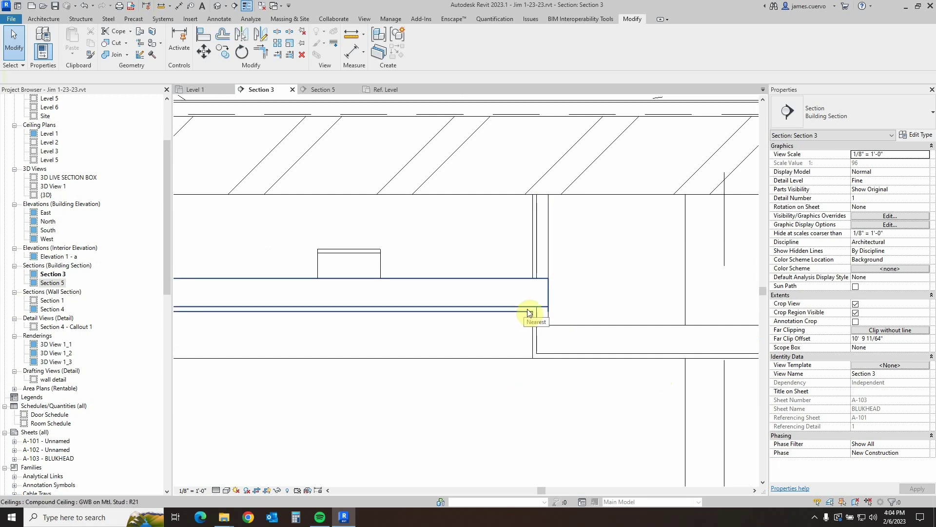
scroll(631, 370, "down", 2)
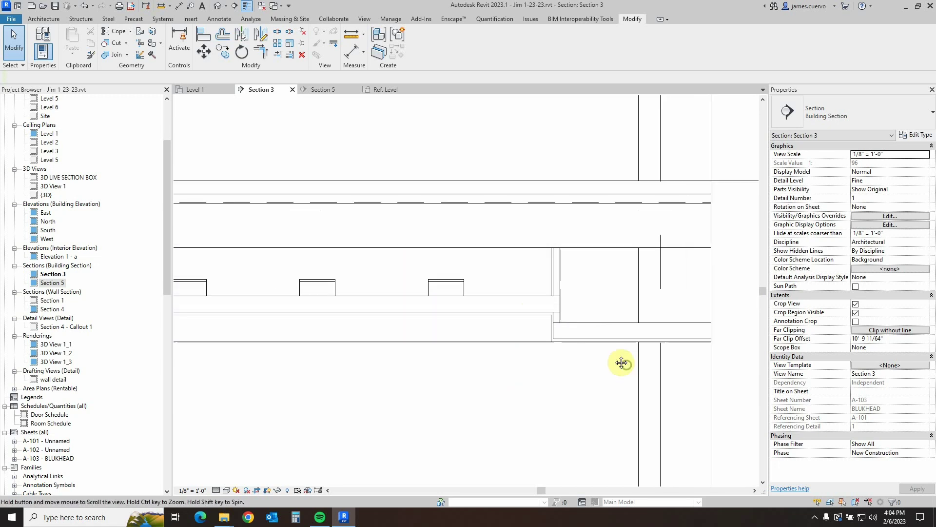
middle_click_drag(503, 302, 602, 318)
scroll(601, 317, "down", 3)
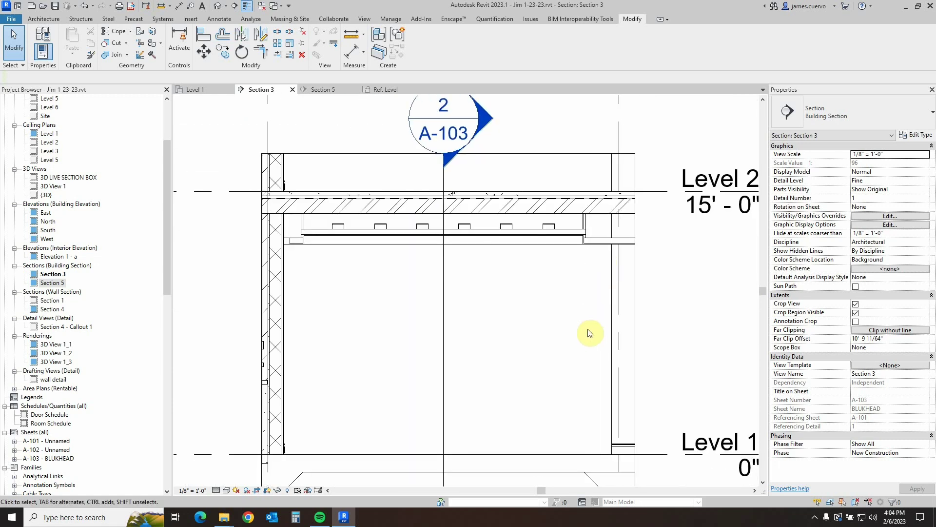